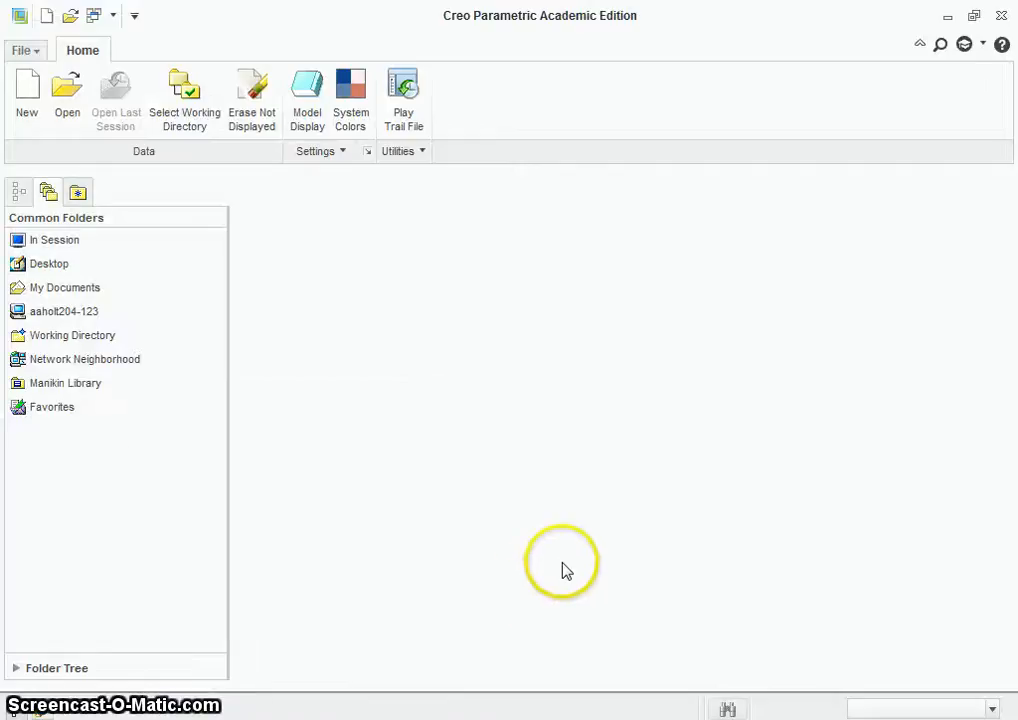
# Step: Set the working directory to the tutorials folder inside School, Spring 2014, EGT 201
pyautogui.click(176, 108)
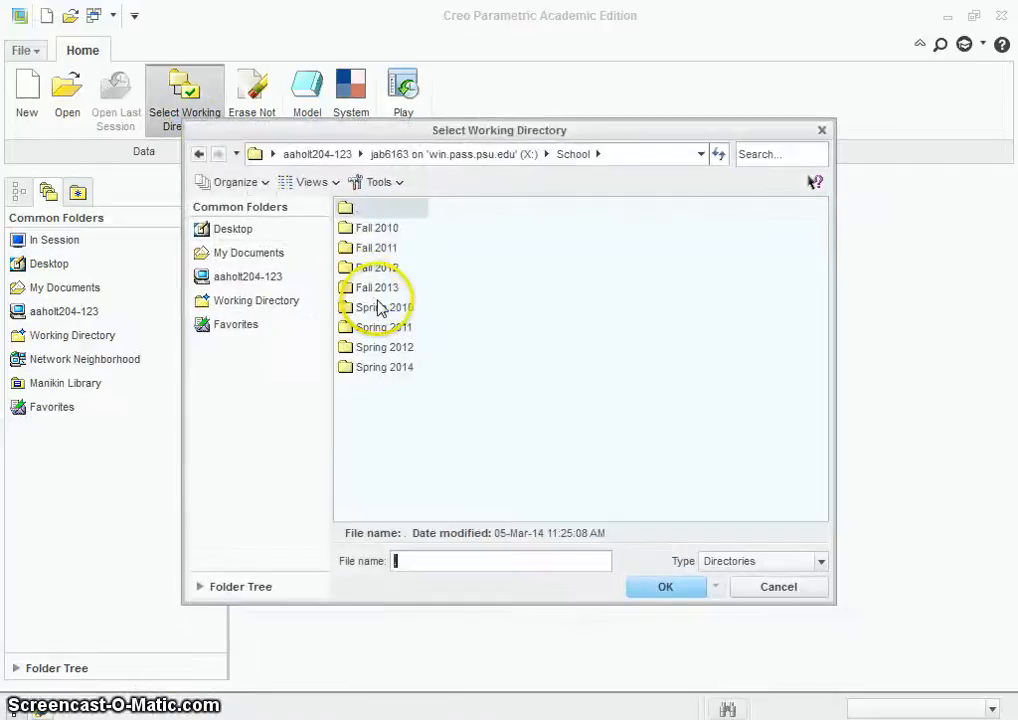
pyautogui.doubleClick(385, 367)
pyautogui.click(370, 229)
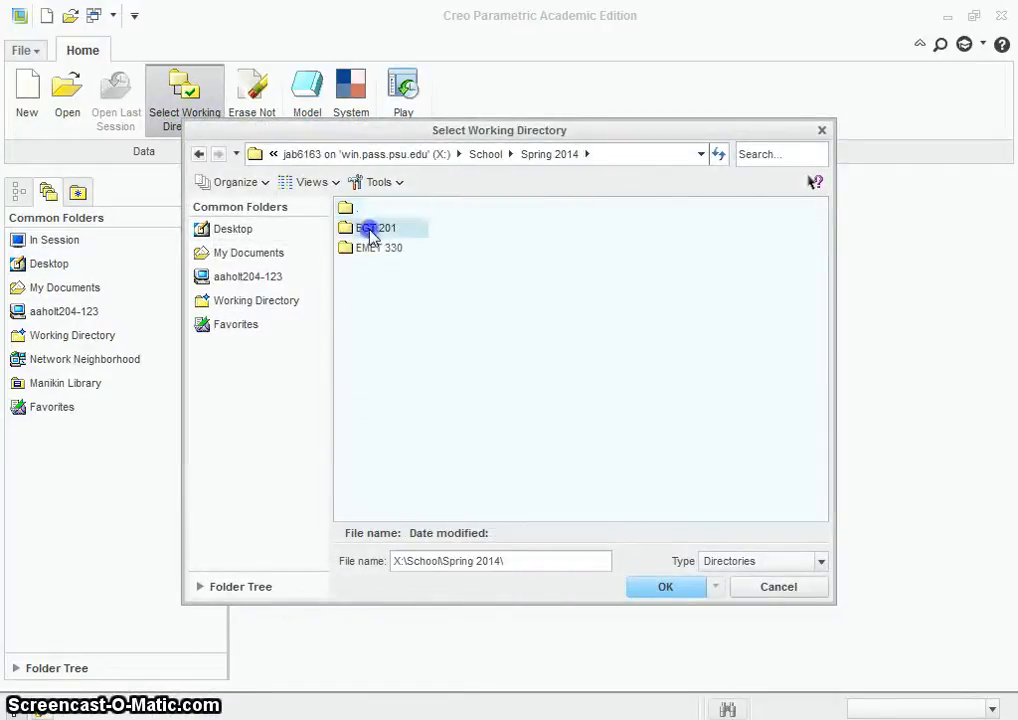
pyautogui.doubleClick(372, 232)
pyautogui.doubleClick(376, 388)
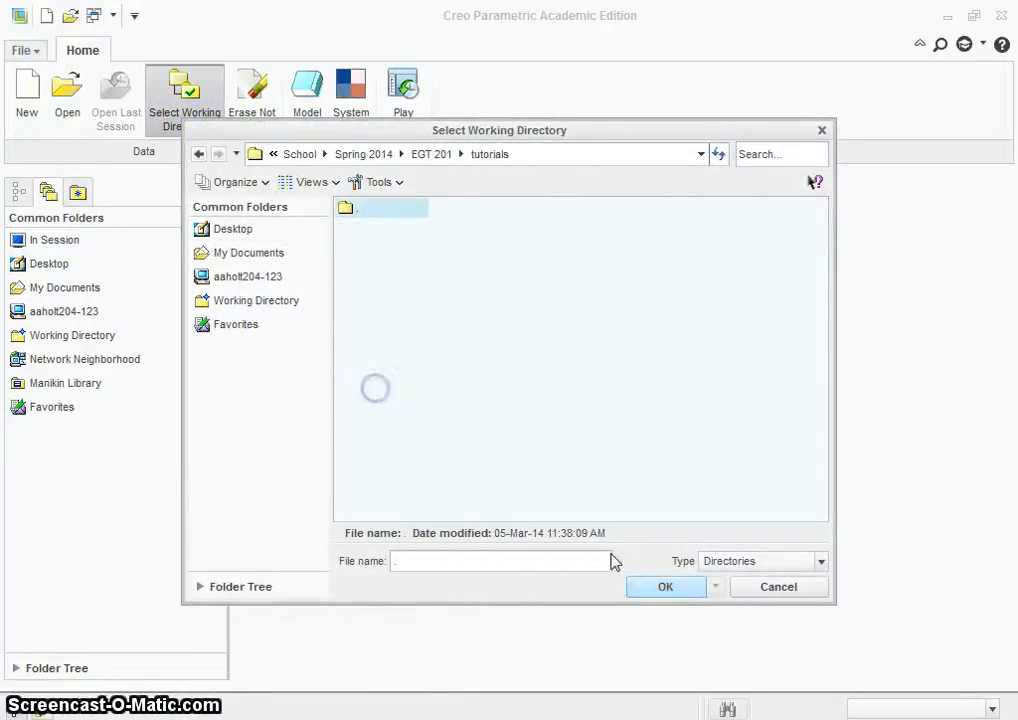
pyautogui.click(665, 587)
# Step: Create a new solid part named Helical_Sweep_2 using the default template
pyautogui.click(18, 99)
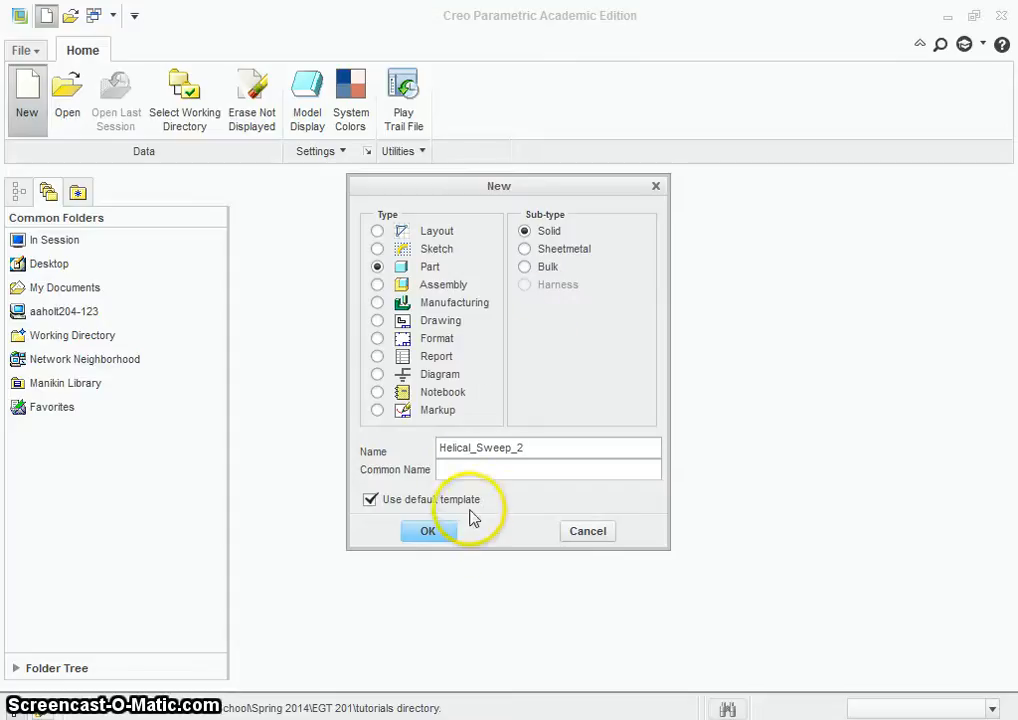
pyautogui.click(425, 533)
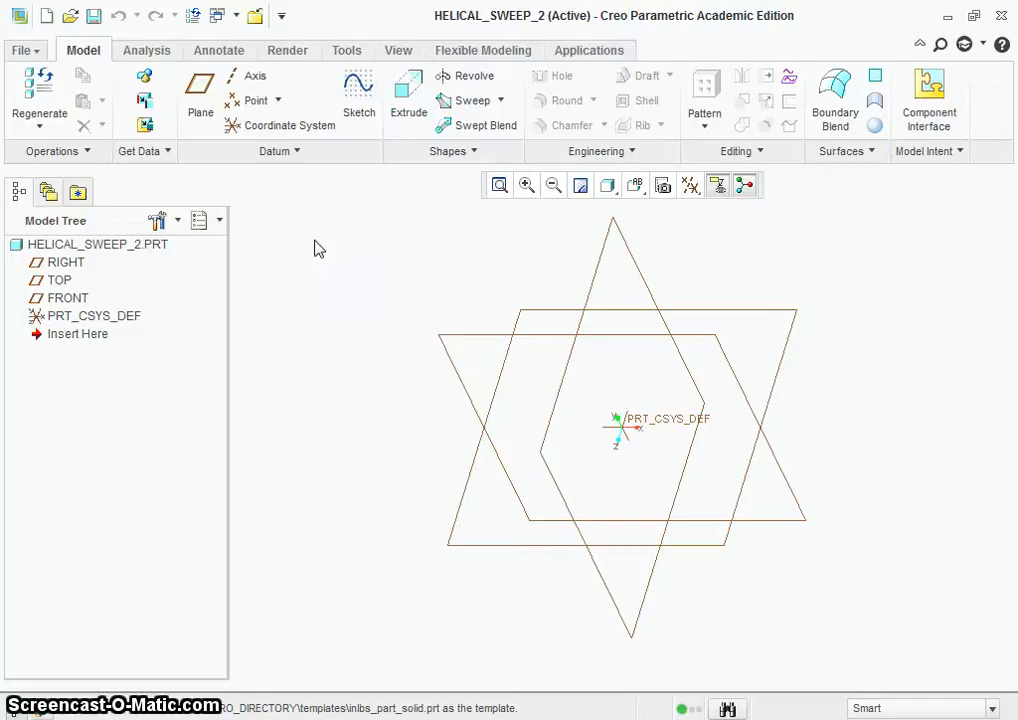
# Step: Start a Helical Sweep and define its profile sketch on the FRONT plane, with RIGHT as the right-facing reference, viewed face-on
pyautogui.click(501, 100)
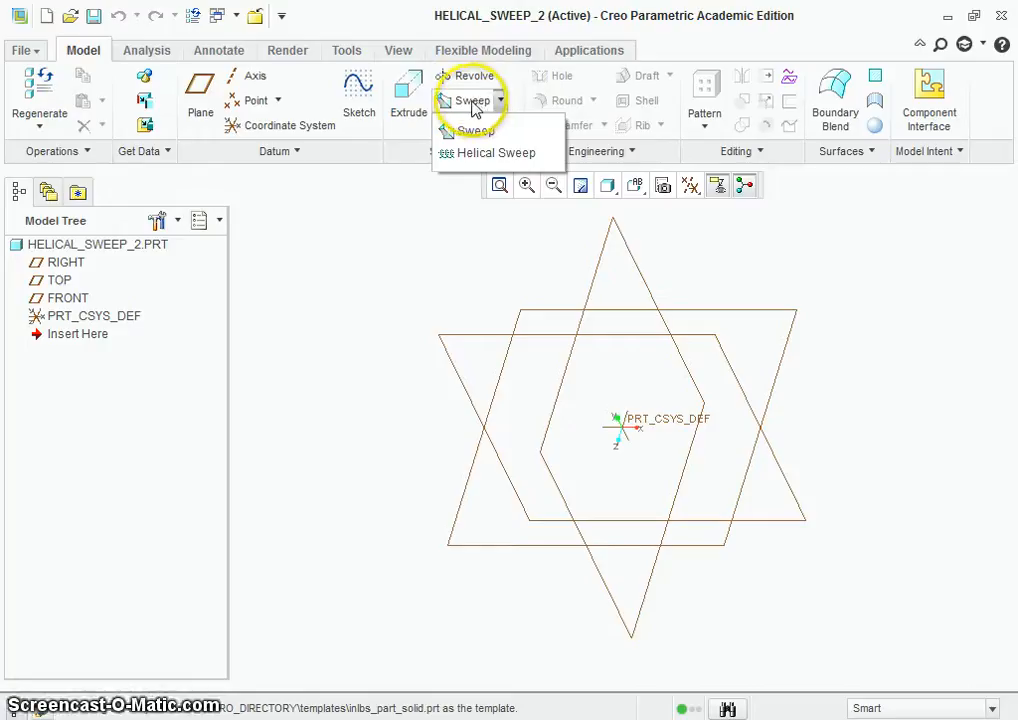
pyautogui.click(486, 152)
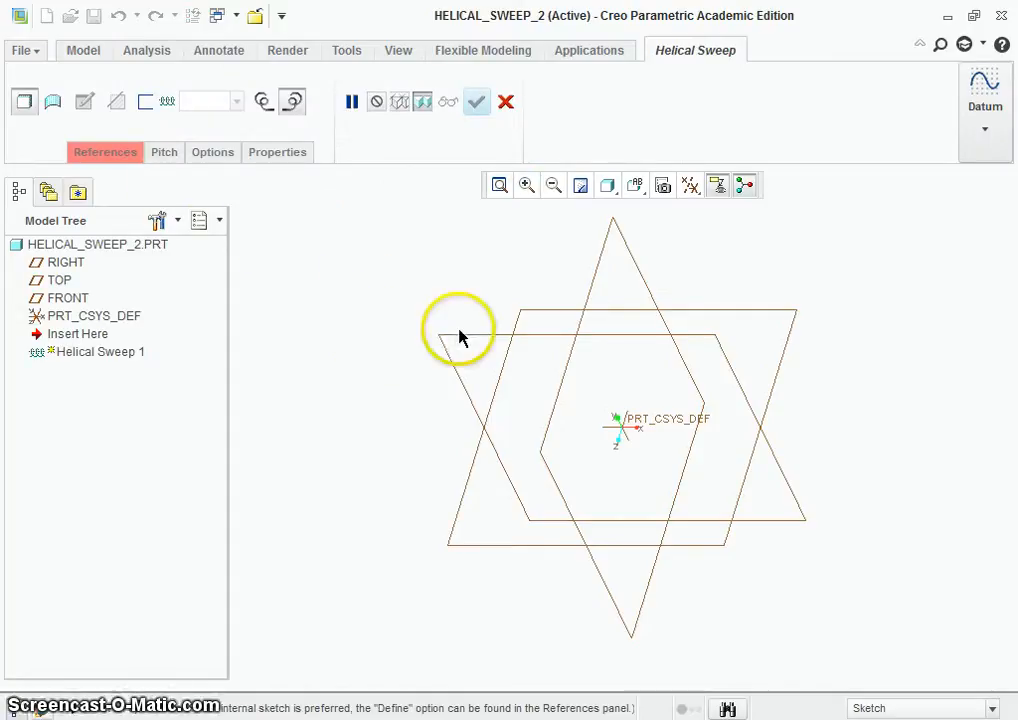
pyautogui.click(108, 153)
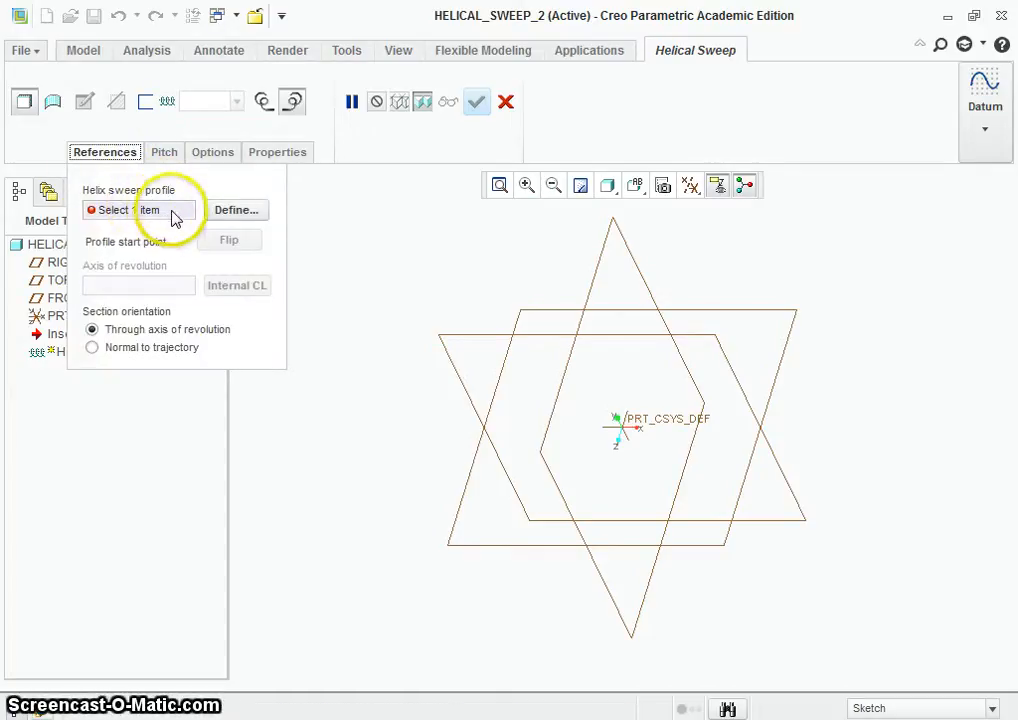
pyautogui.click(234, 214)
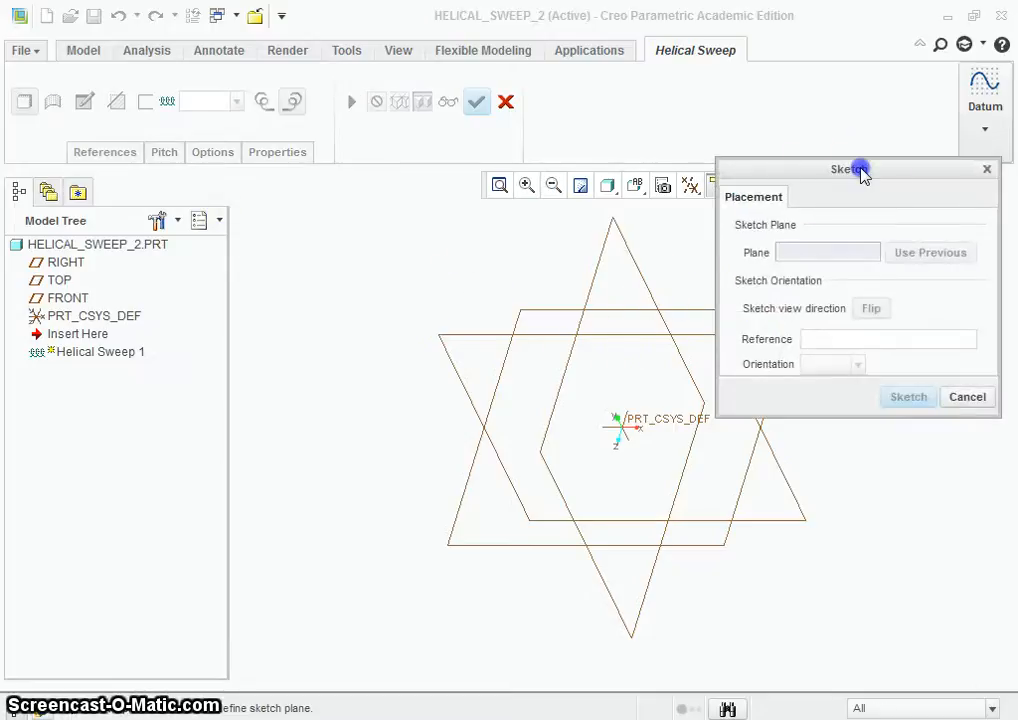
pyautogui.moveTo(863, 172); pyautogui.dragTo(866, 77)
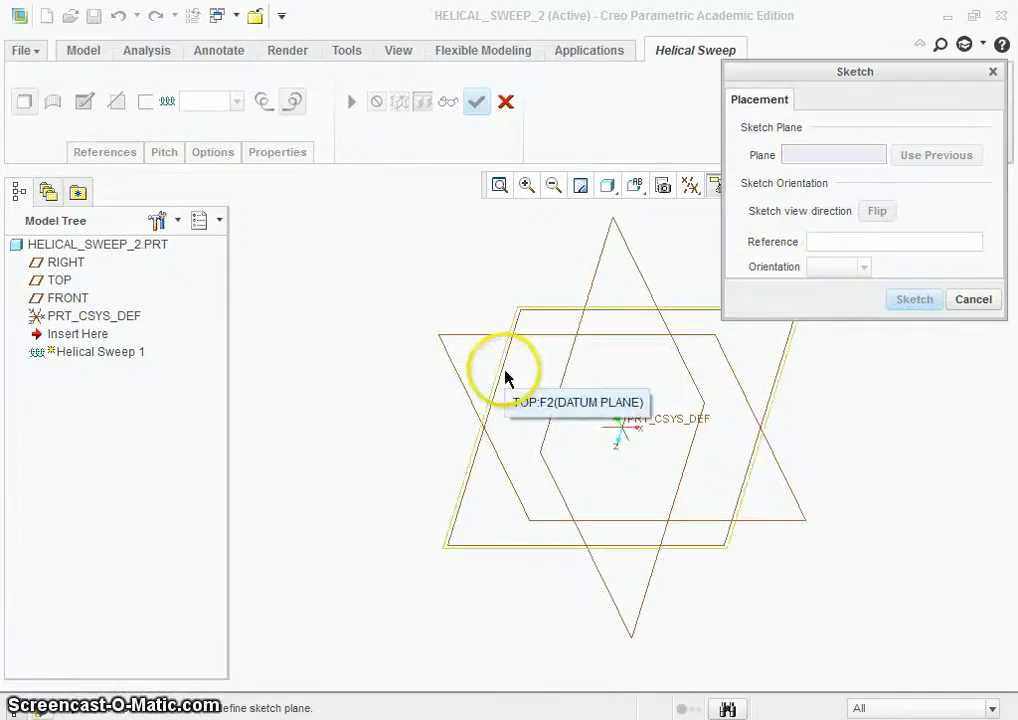
pyautogui.click(478, 336)
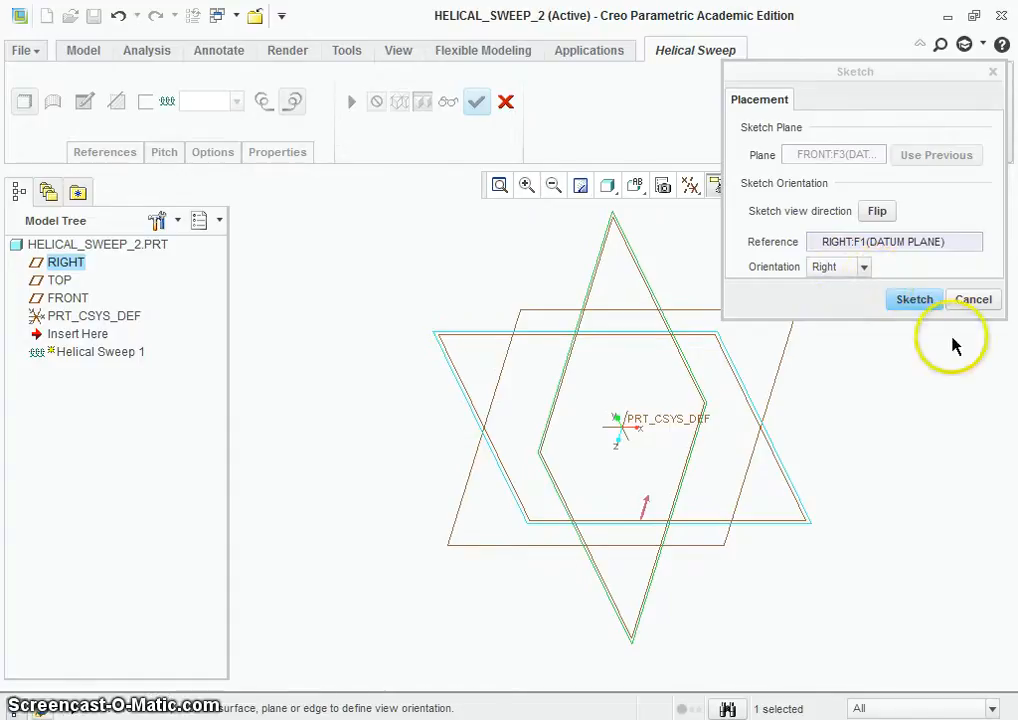
pyautogui.click(914, 300)
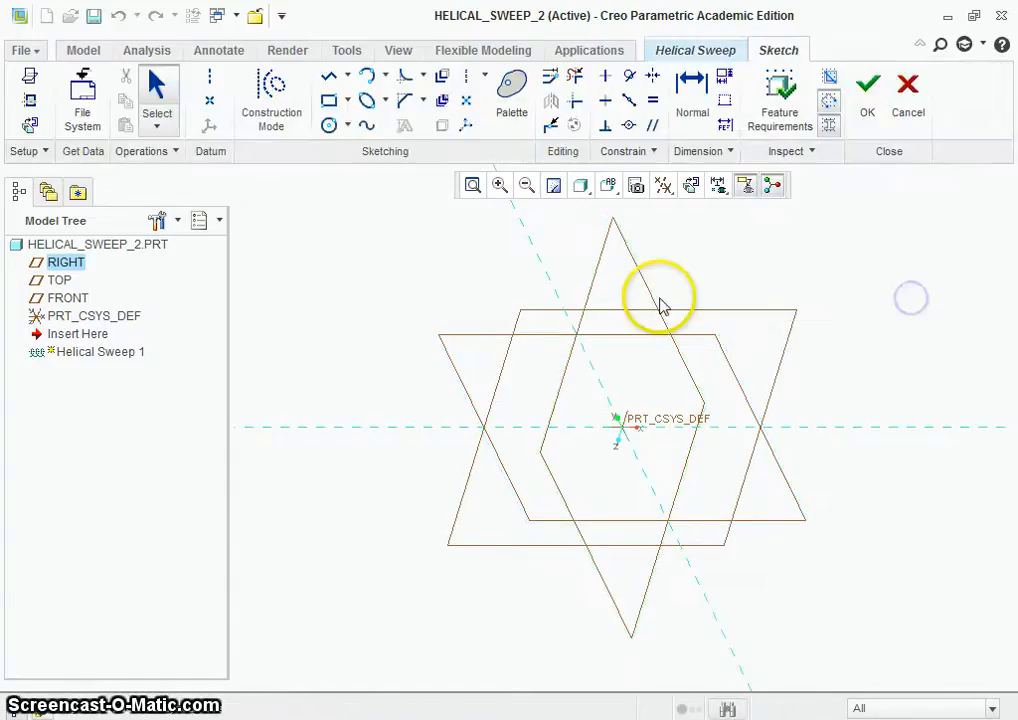
pyautogui.click(689, 186)
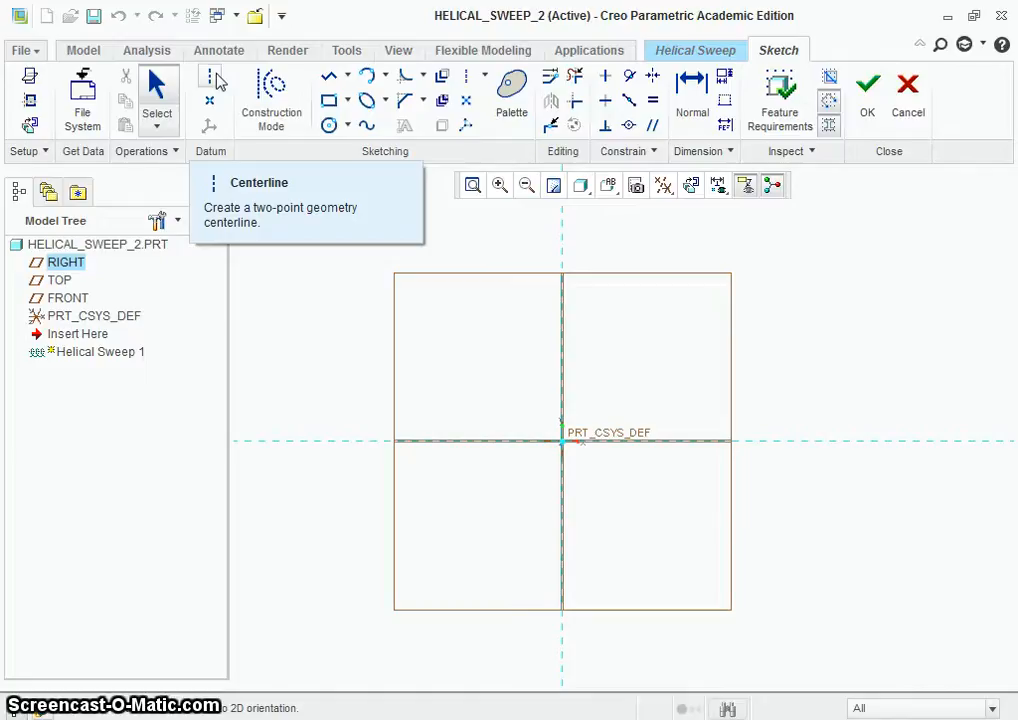
# Step: Sketch a vertical geometry centerline through the origin as the axis of revolution
pyautogui.click(212, 80)
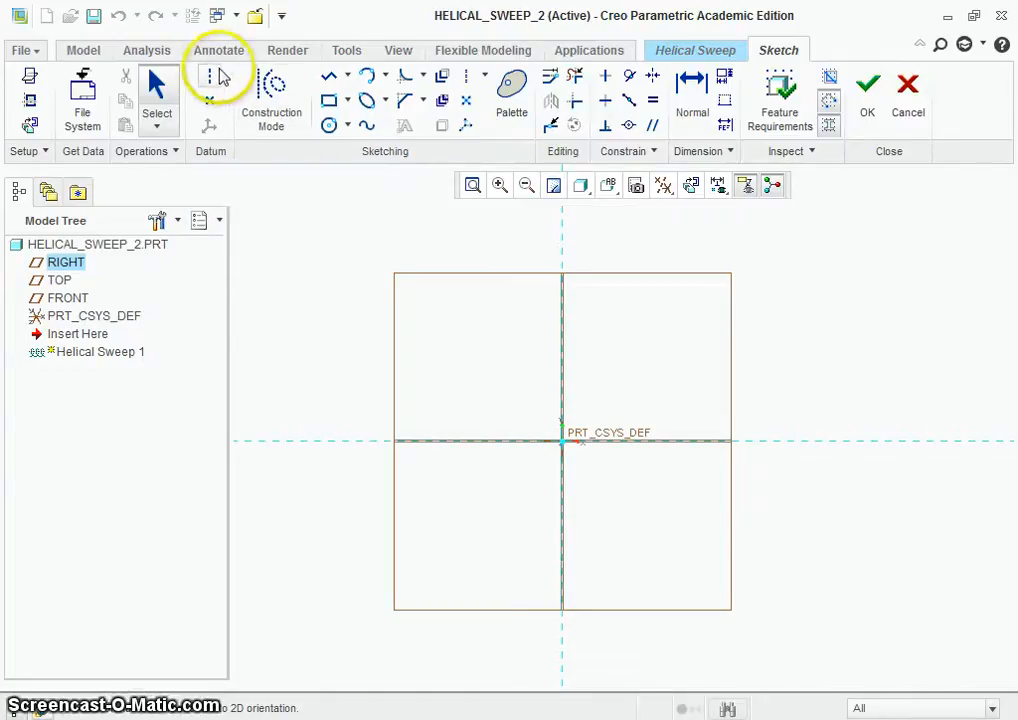
pyautogui.click(562, 212)
pyautogui.click(562, 234)
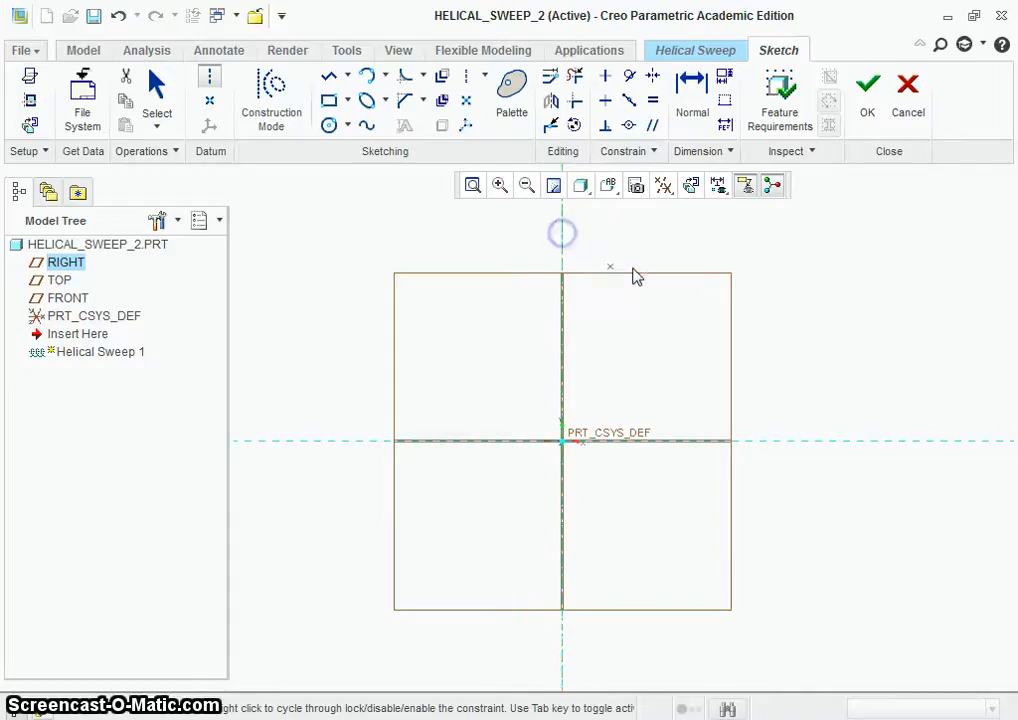
pyautogui.middleClick(631, 269)
# Step: Sketch a vertical profile line about 191 long, at a diameter of about 179 around the centerline, and finish the profile sketch
pyautogui.scroll(-1, 650, 290)
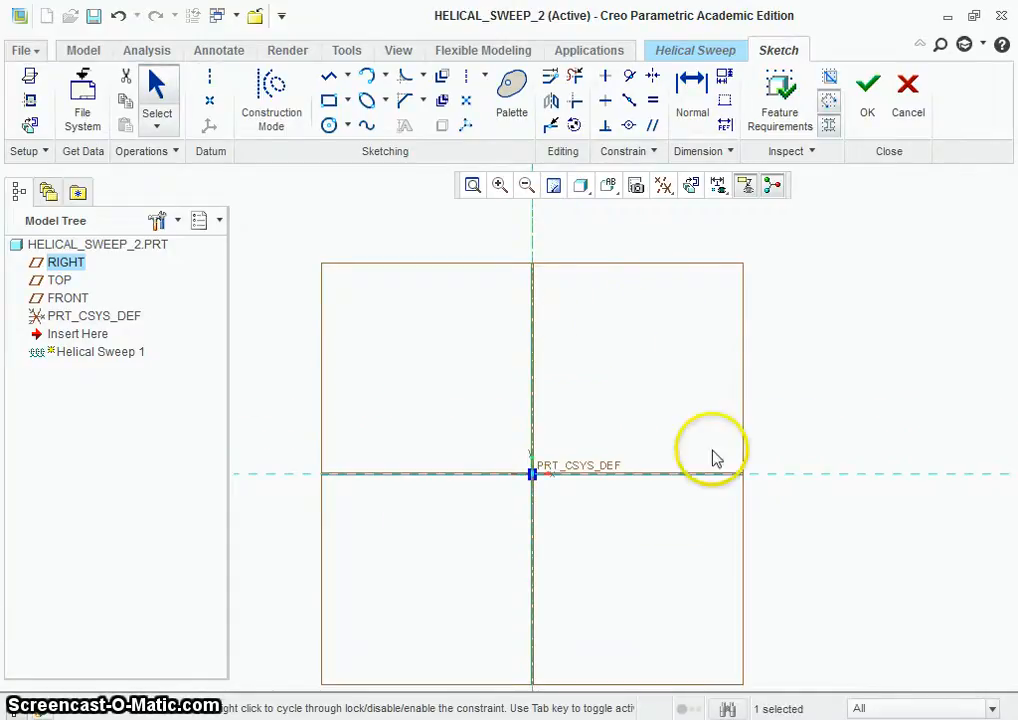
pyautogui.click(329, 75)
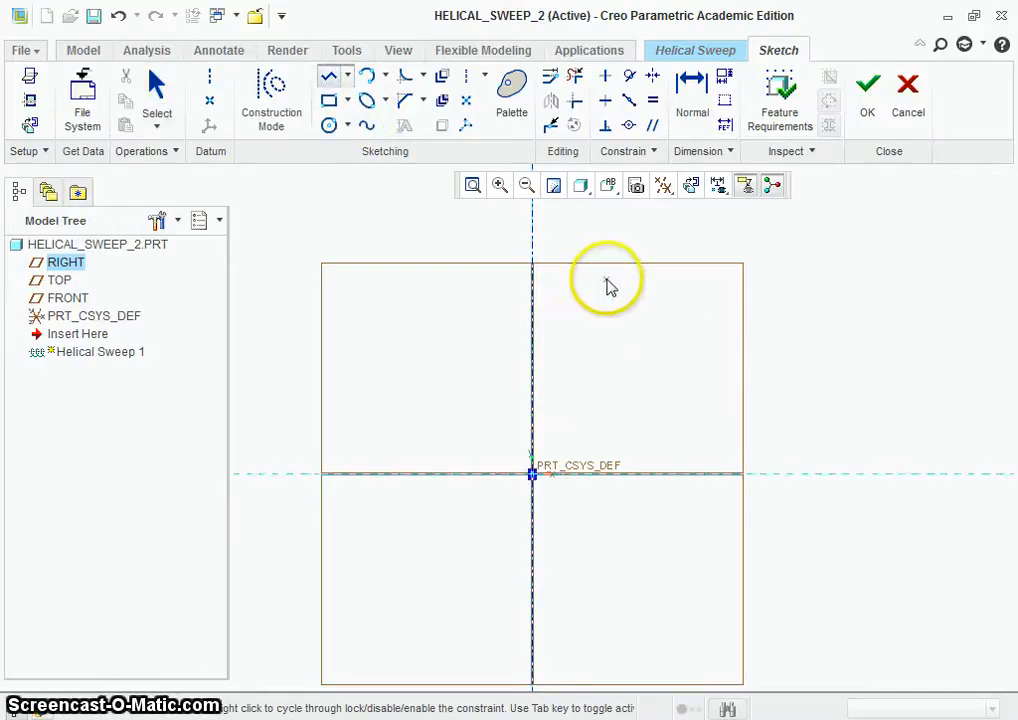
pyautogui.click(606, 280)
pyautogui.click(607, 438)
pyautogui.middleClick(669, 425)
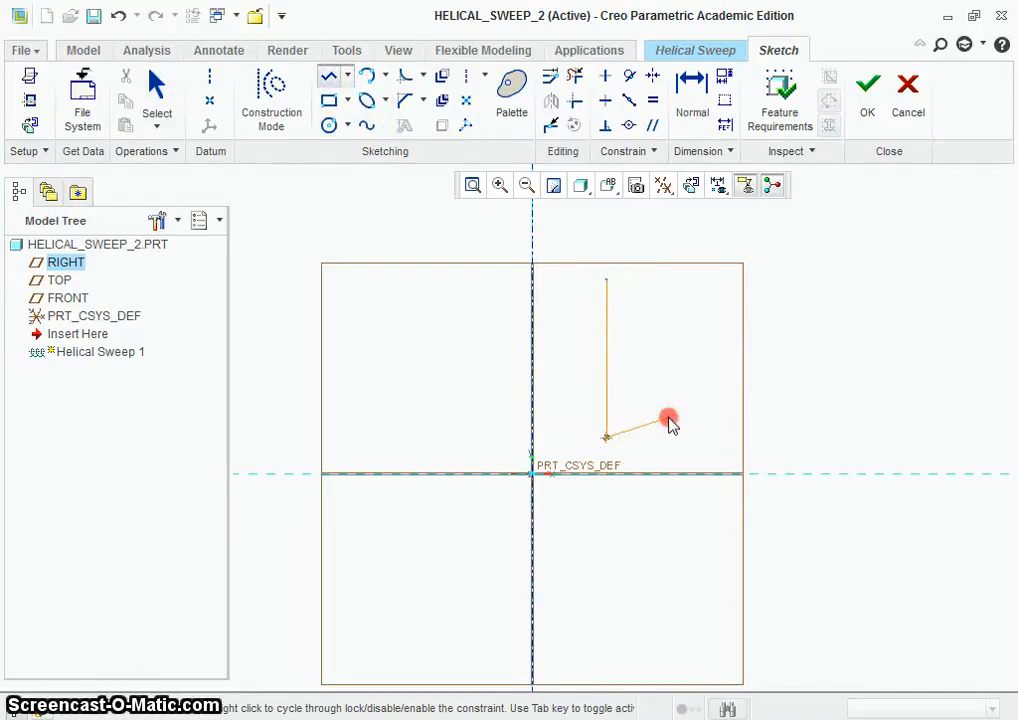
pyautogui.middleClick(667, 413)
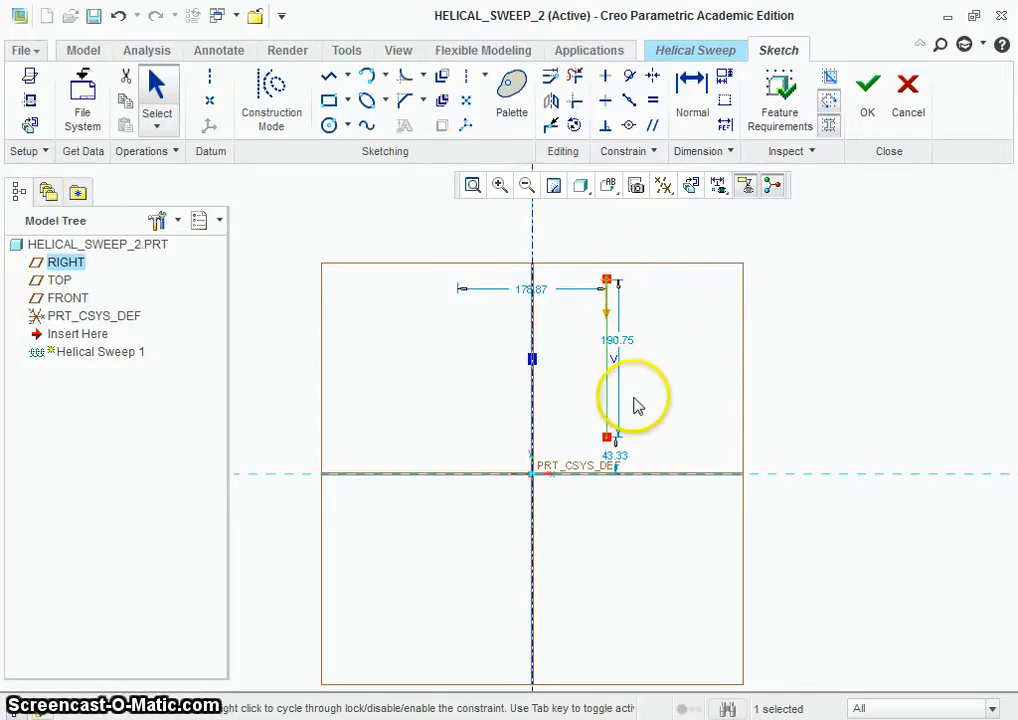
pyautogui.click(866, 106)
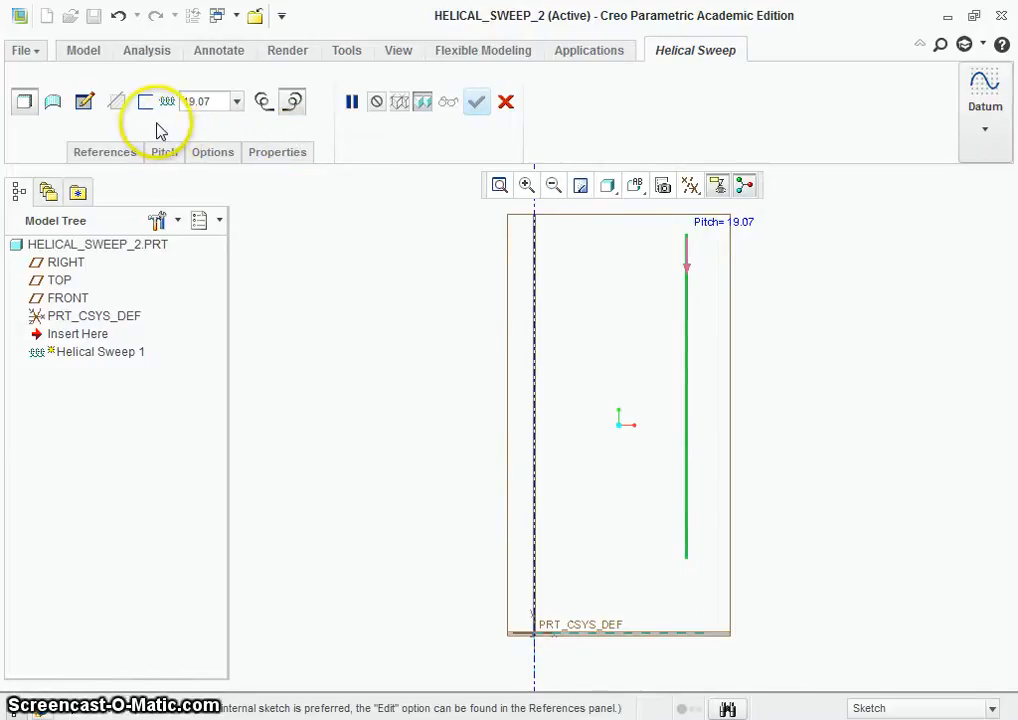
# Step: Open the sweep section sketch and draw a circle about 7.24 in diameter centred on the profile's start point
pyautogui.click(85, 102)
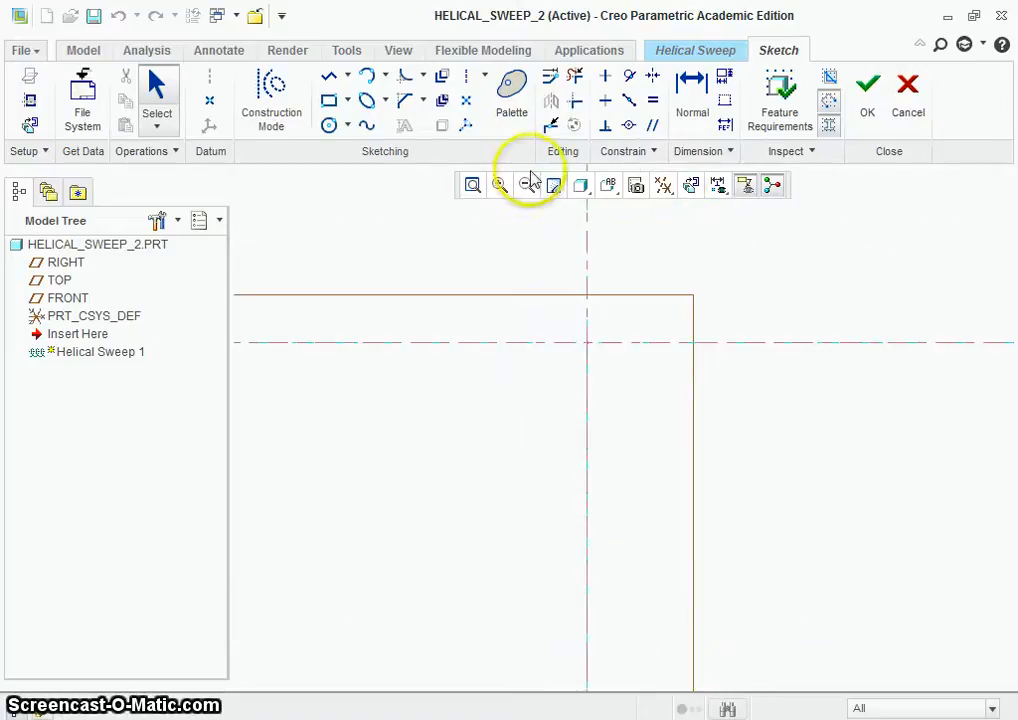
pyautogui.click(331, 125)
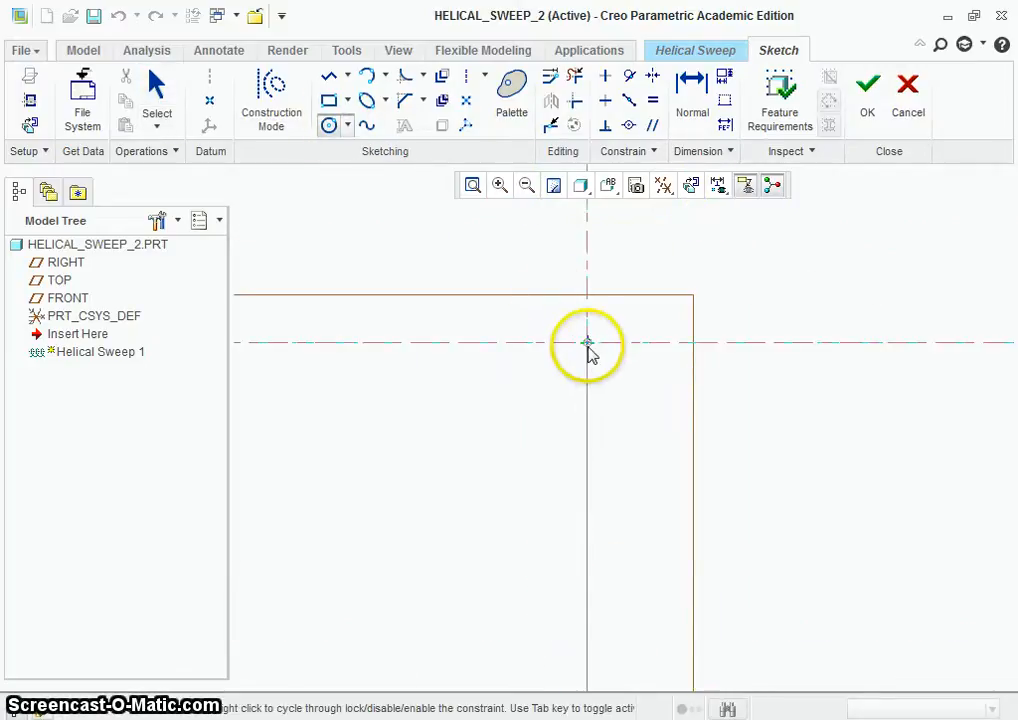
pyautogui.click(587, 342)
pyautogui.middleClick(661, 348)
# Step: Set the section circle's diameter to 5 and finish the section sketch
pyautogui.scroll(6, 661, 349)
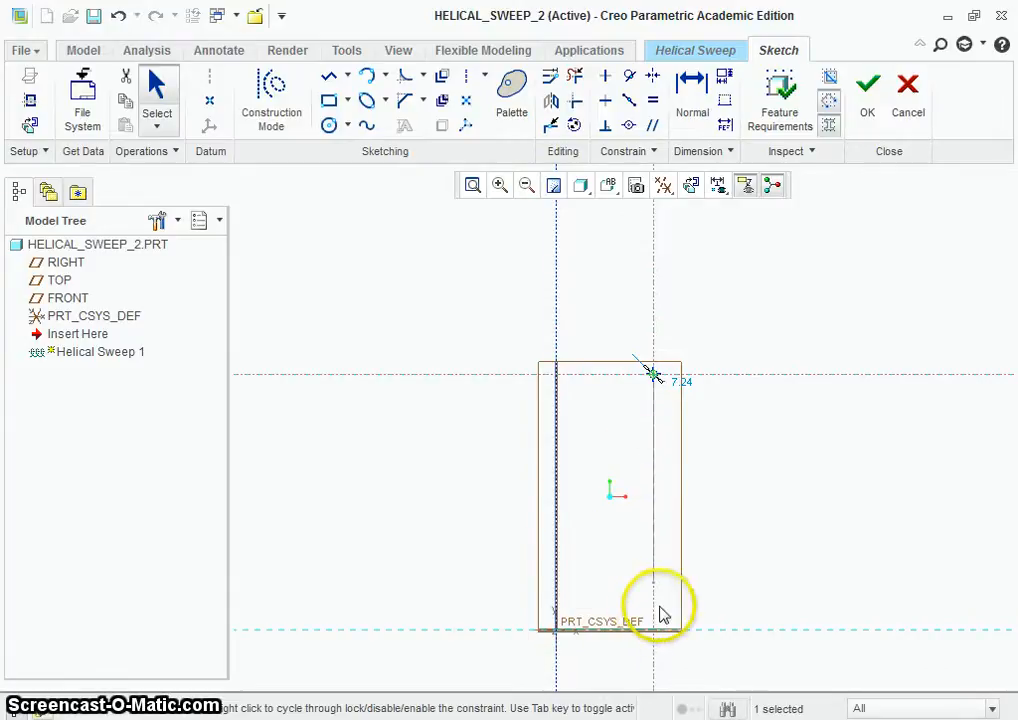
pyautogui.scroll(-5, 707, 450)
pyautogui.doubleClick(606, 282)
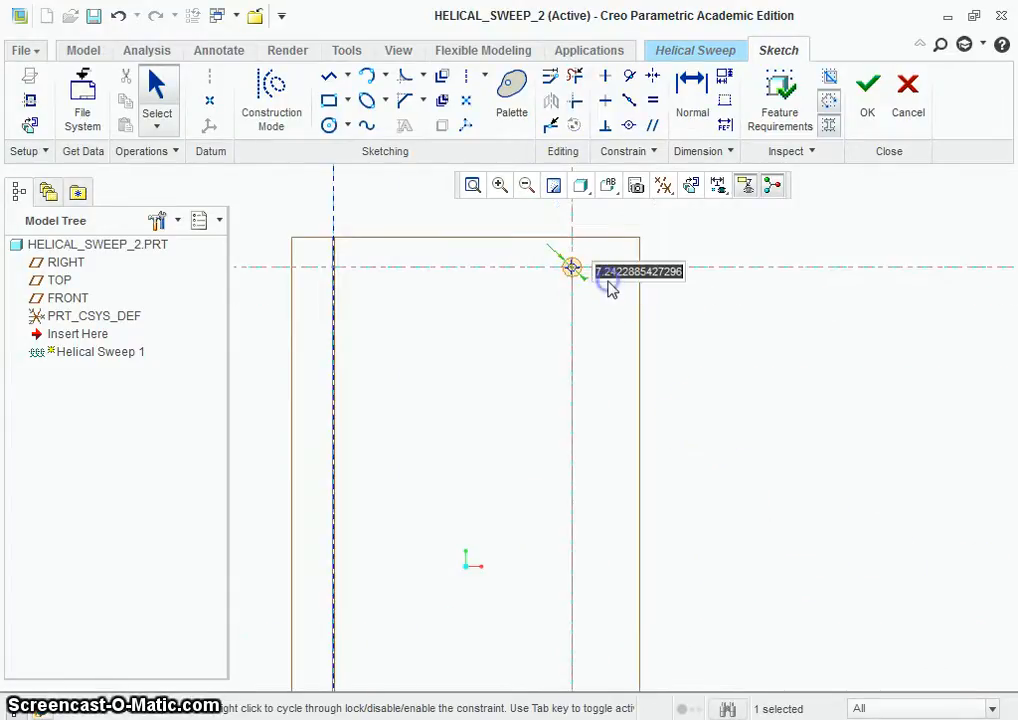
pyautogui.press('Return')
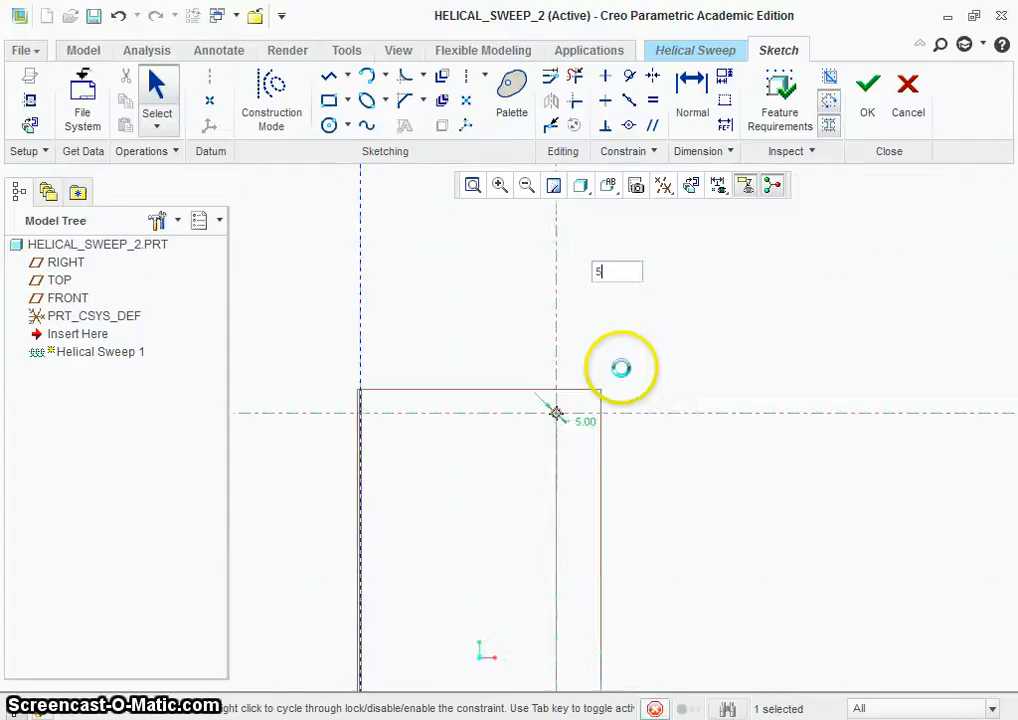
pyautogui.scroll(-4, 703, 226)
pyautogui.scroll(4, 705, 240)
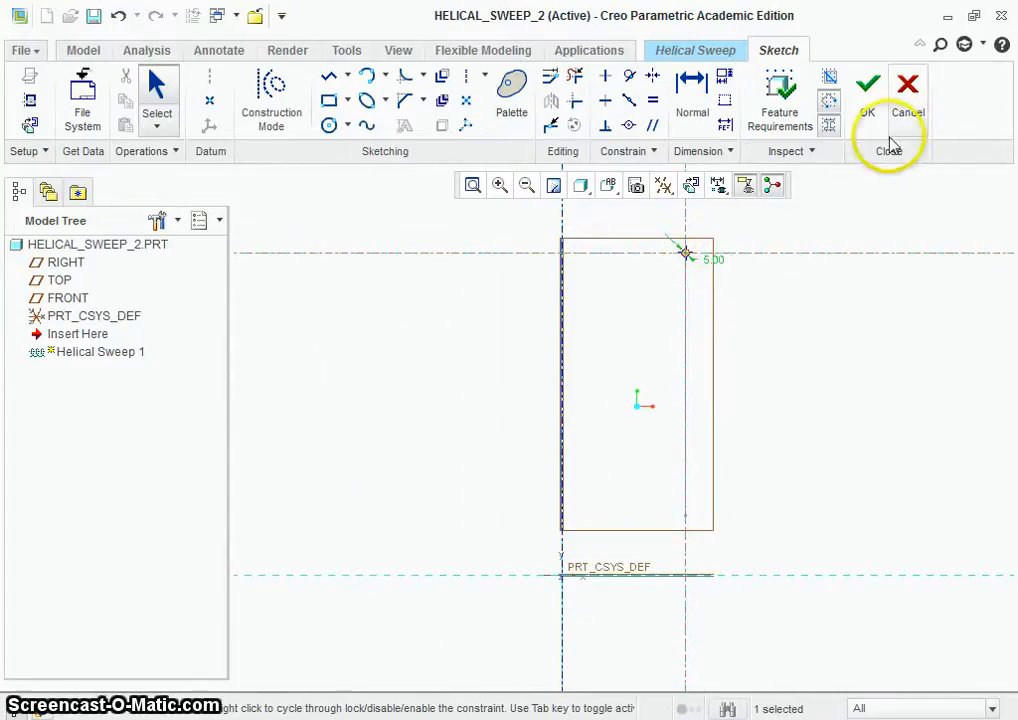
pyautogui.click(868, 88)
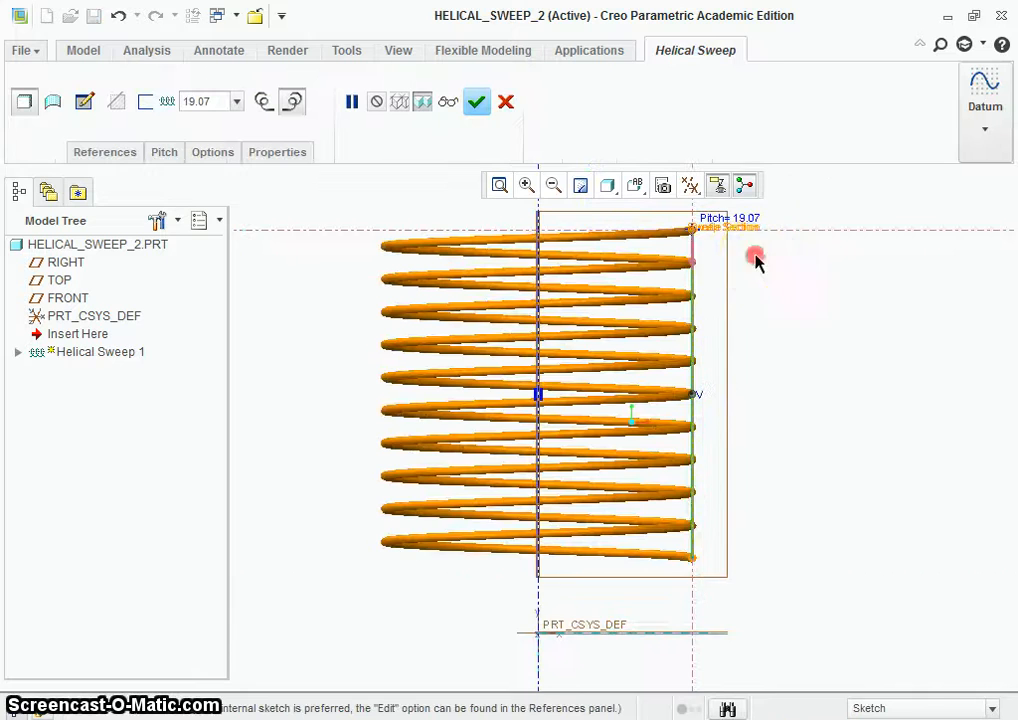
# Step: Examine the preview of the coil from several angles and distances
pyautogui.moveTo(754, 261); pyautogui.dragTo(755, 276, button='middle')
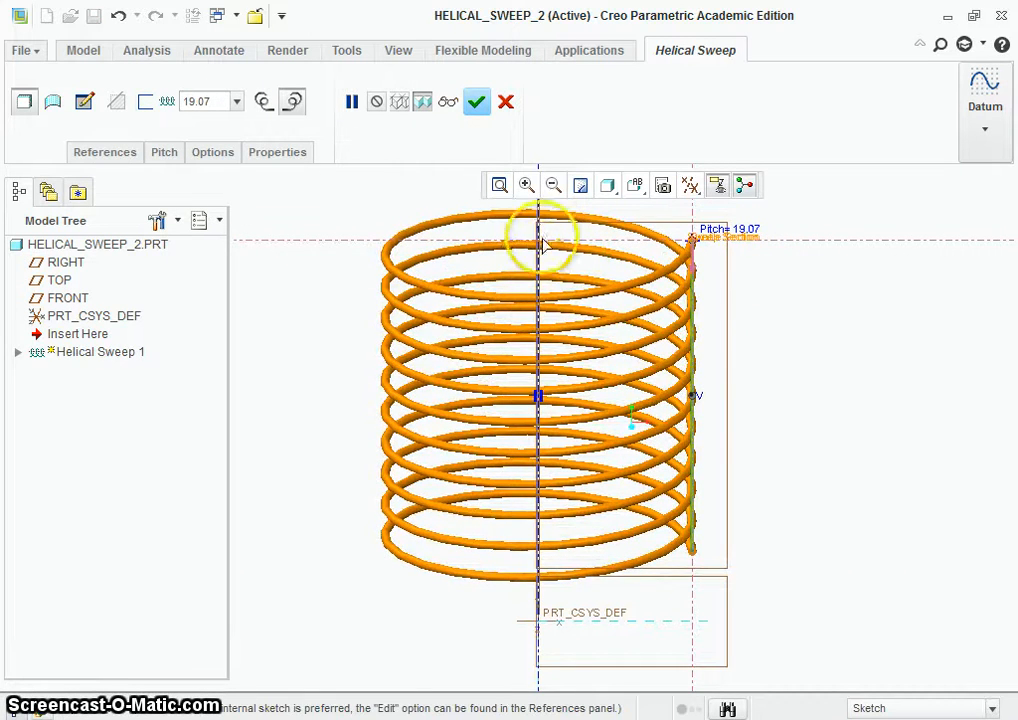
pyautogui.scroll(-6, 539, 262)
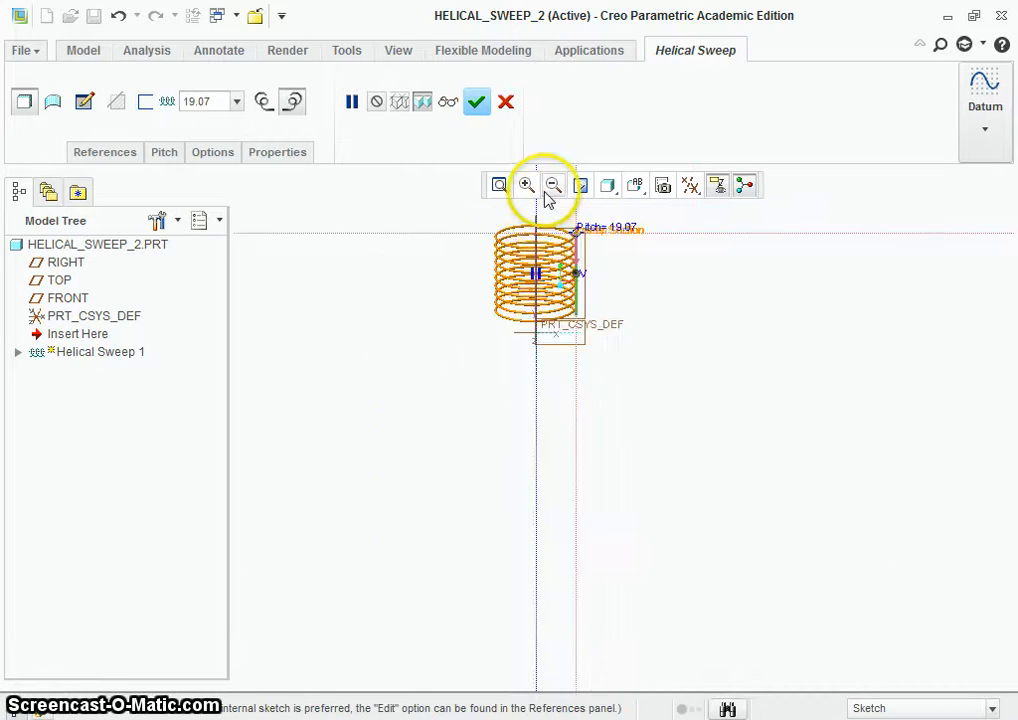
pyautogui.scroll(6, 548, 200)
pyautogui.scroll(1, 687, 342)
pyautogui.moveTo(684, 342); pyautogui.dragTo(651, 369, button='middle')
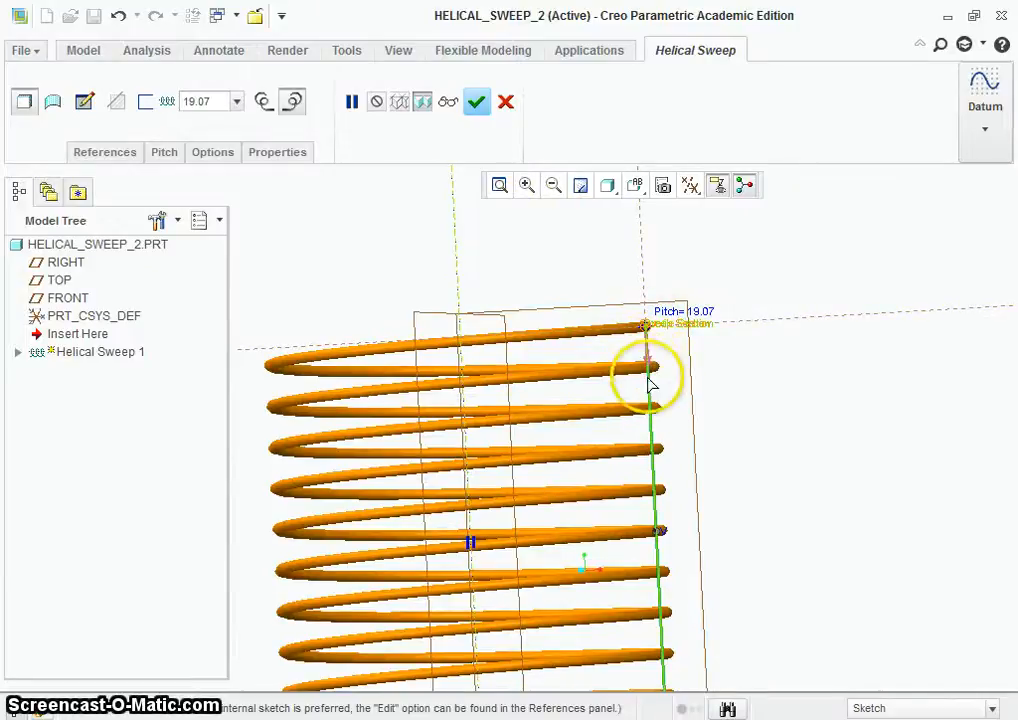
pyautogui.scroll(-3, 771, 397)
pyautogui.moveTo(771, 397); pyautogui.dragTo(859, 432, button='middle')
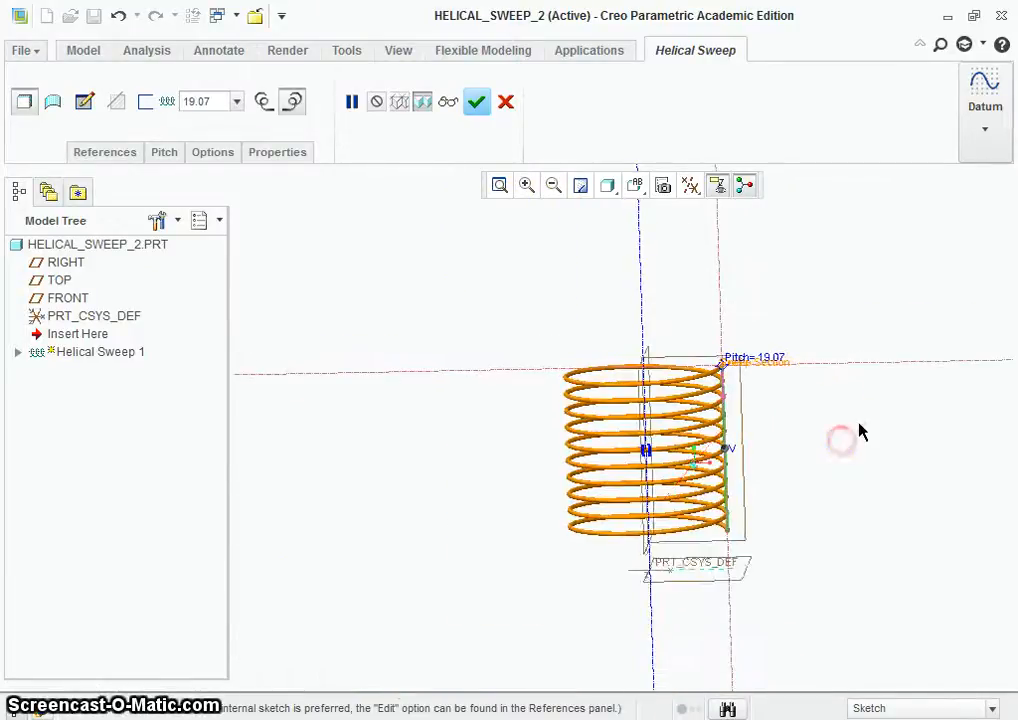
pyautogui.scroll(1, 866, 398)
pyautogui.moveTo(821, 393); pyautogui.dragTo(811, 386, button='middle')
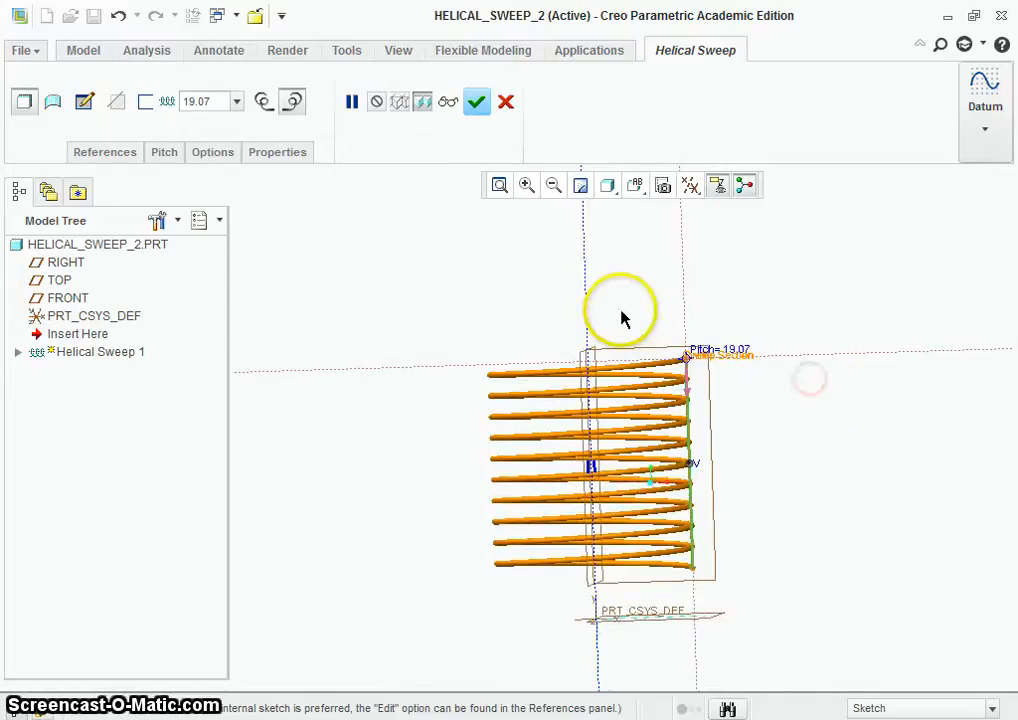
# Step: Set the helical sweep's pitch at the start point to 30
pyautogui.click(168, 154)
pyautogui.click(249, 215)
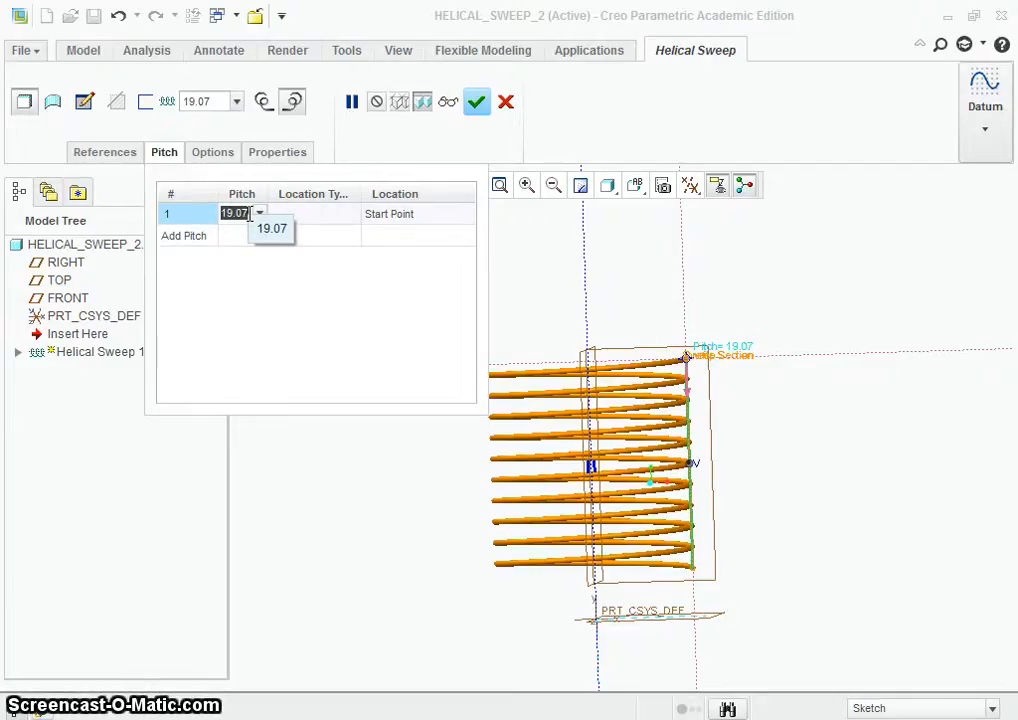
pyautogui.write('20')
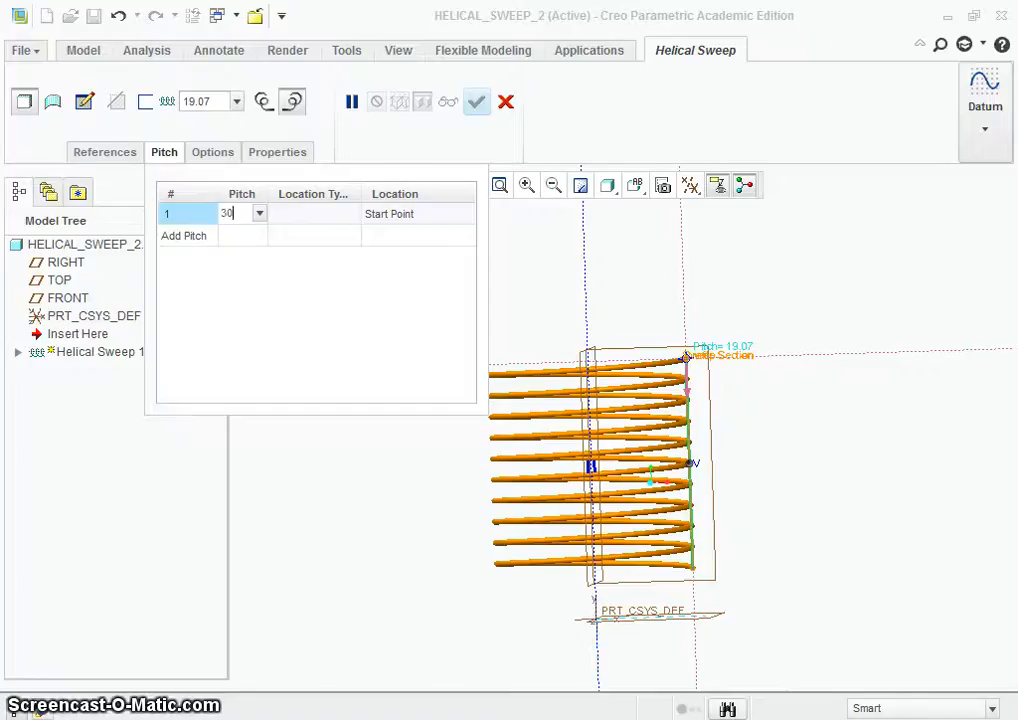
pyautogui.press('Return')
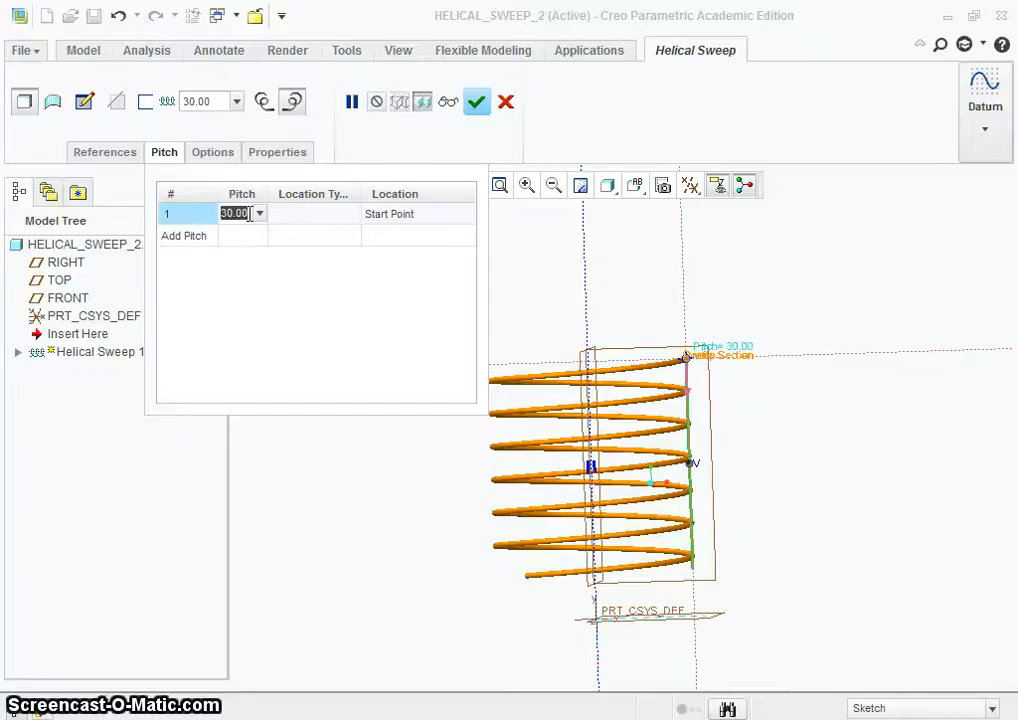
# Step: Try start-point pitch values of 50 and 10 for the helical sweep
pyautogui.write('50')
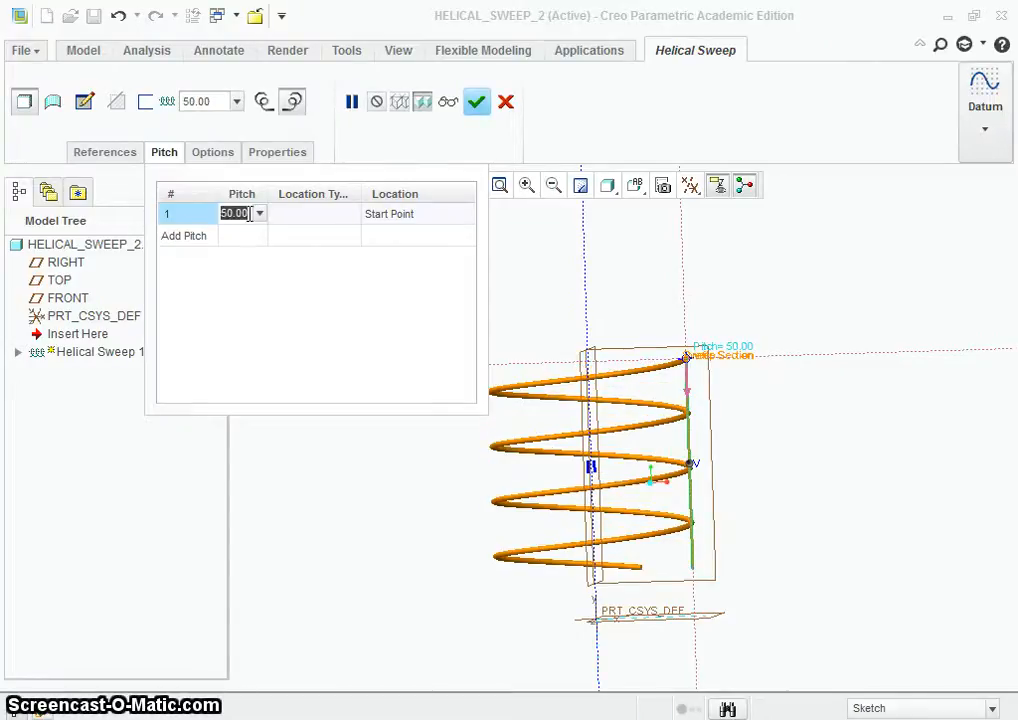
pyautogui.write('10')
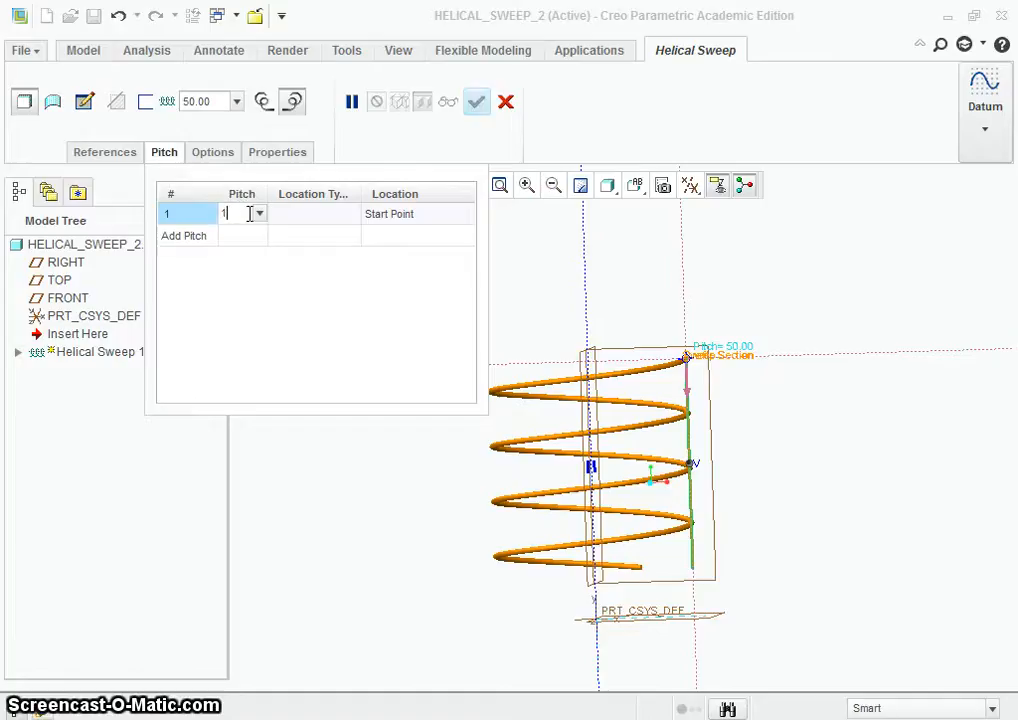
pyautogui.press('Return')
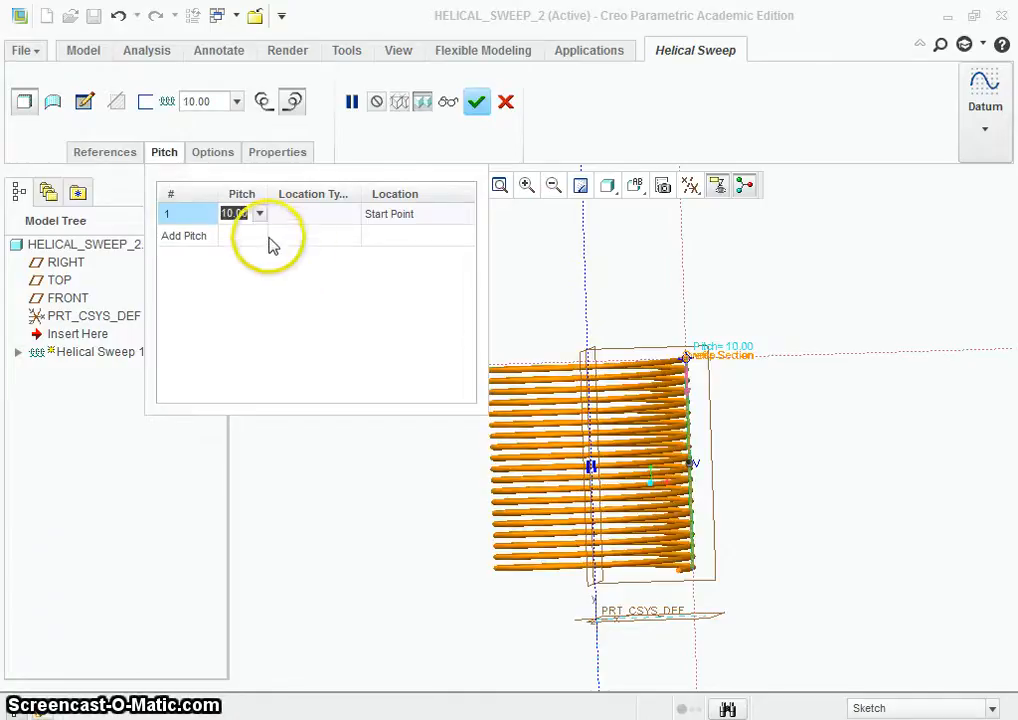
# Step: Set the start-point pitch to 20 and complete the helical sweep feature
pyautogui.press('Return')
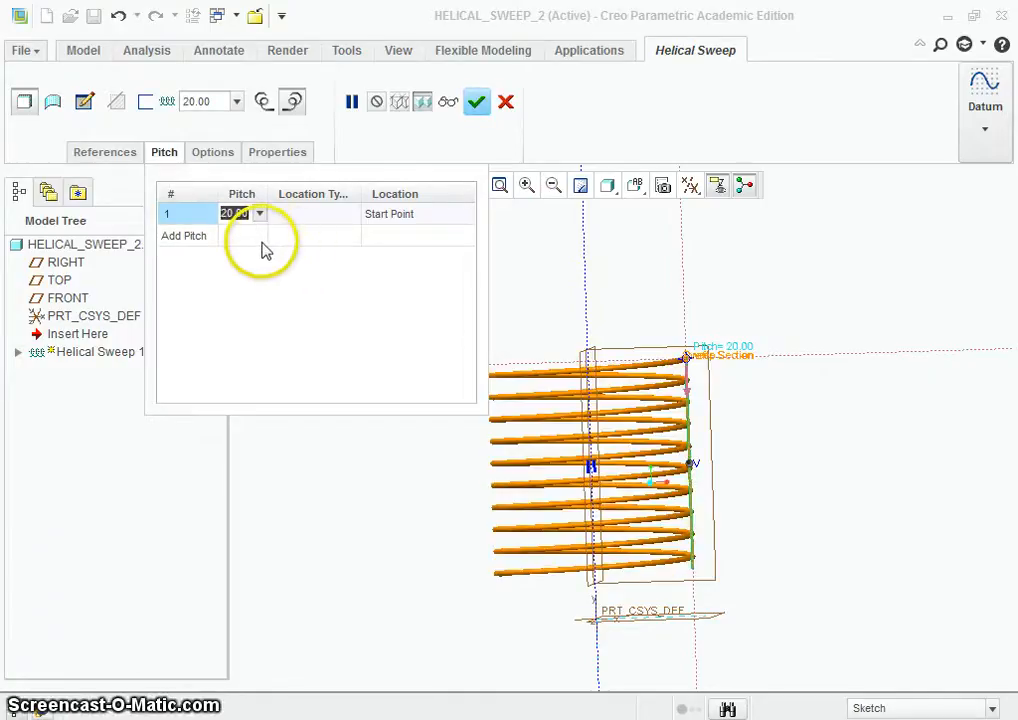
pyautogui.click(316, 559)
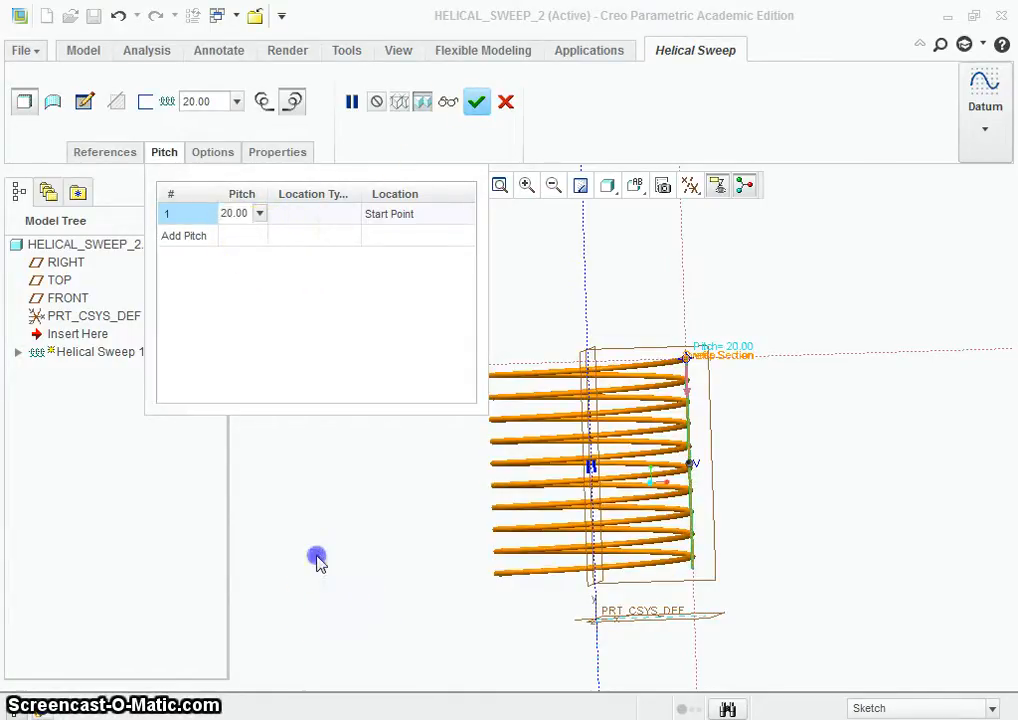
pyautogui.click(476, 101)
pyautogui.moveTo(443, 304)
pyautogui.mouseDown(button='middle')
pyautogui.moveTo(441, 275)
pyautogui.moveTo(459, 292)
pyautogui.mouseUp(button='middle')
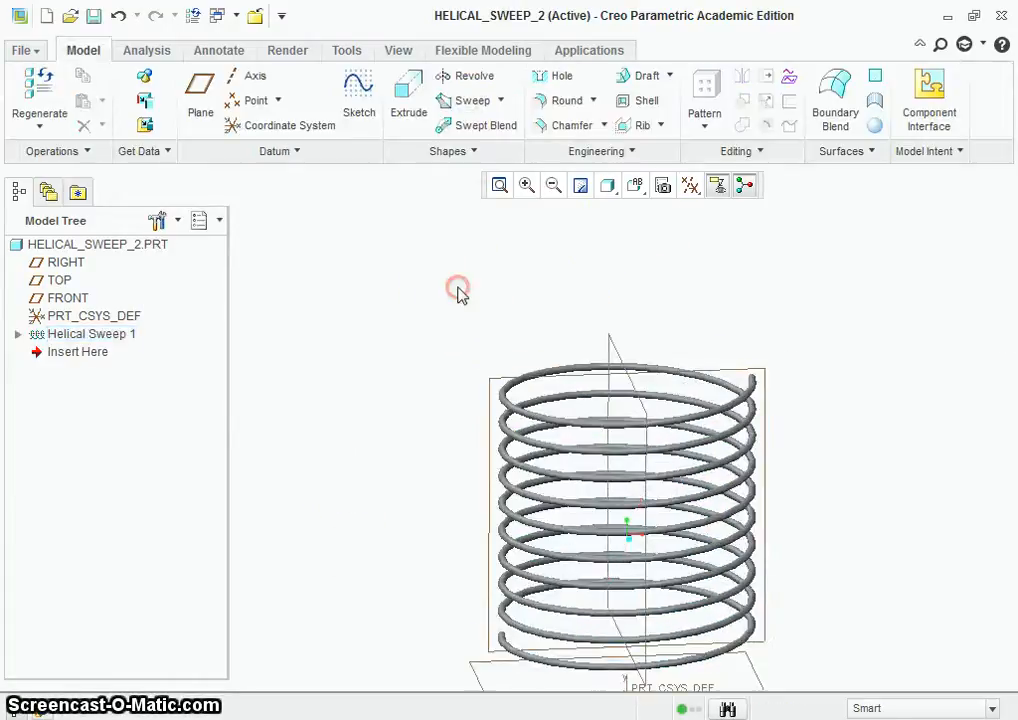
pyautogui.scroll(3, 458, 298)
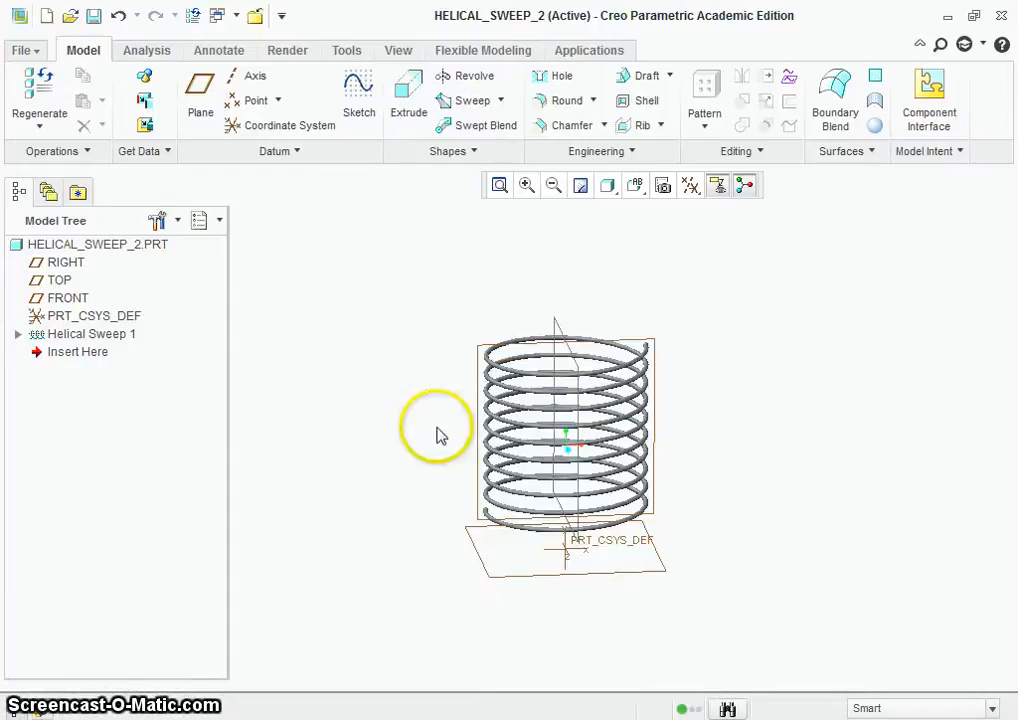
# Step: Redefine the helical sweep and open its profile sketch for editing, with the view facing the sketch plane
pyautogui.click(18, 336)
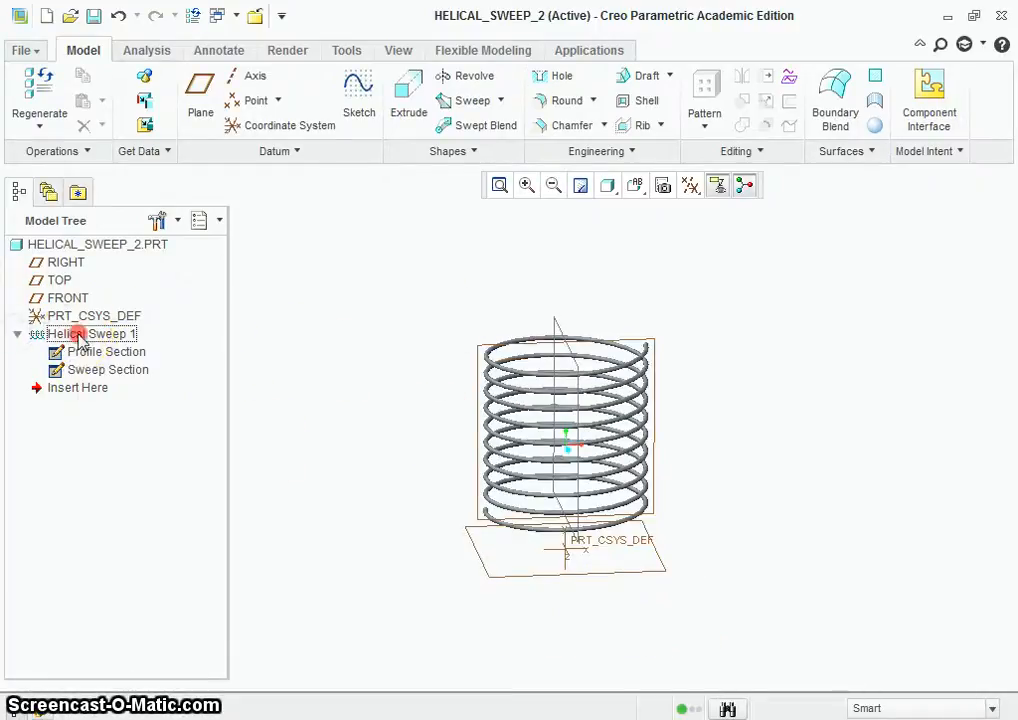
pyautogui.rightClick(84, 334)
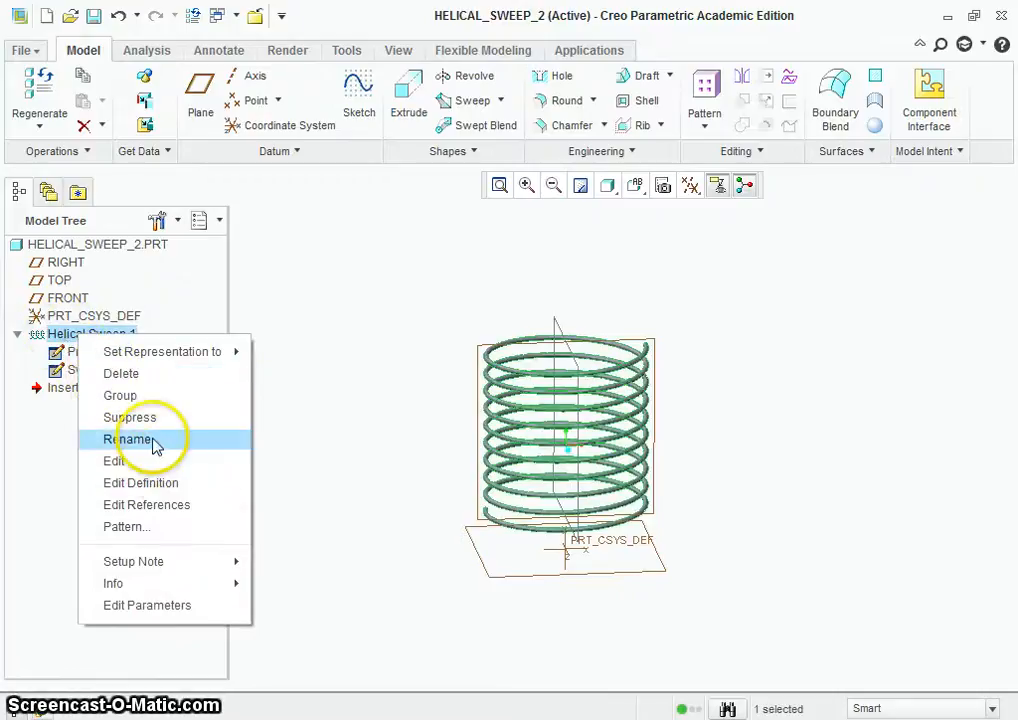
pyautogui.click(160, 490)
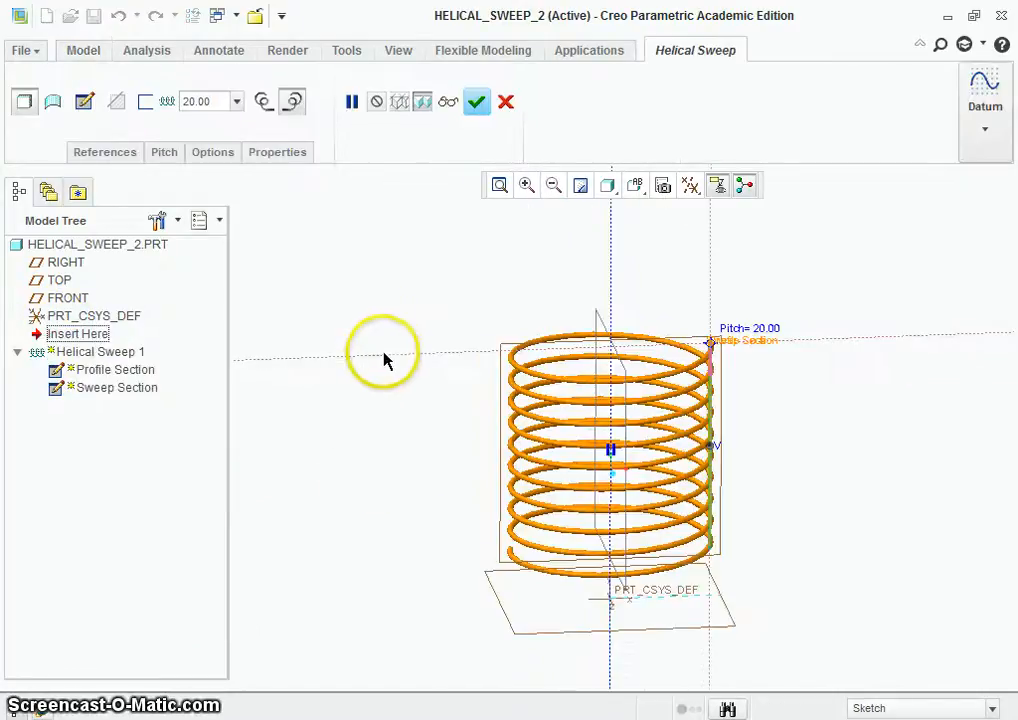
pyautogui.scroll(-2, 885, 422)
pyautogui.scroll(2, 785, 379)
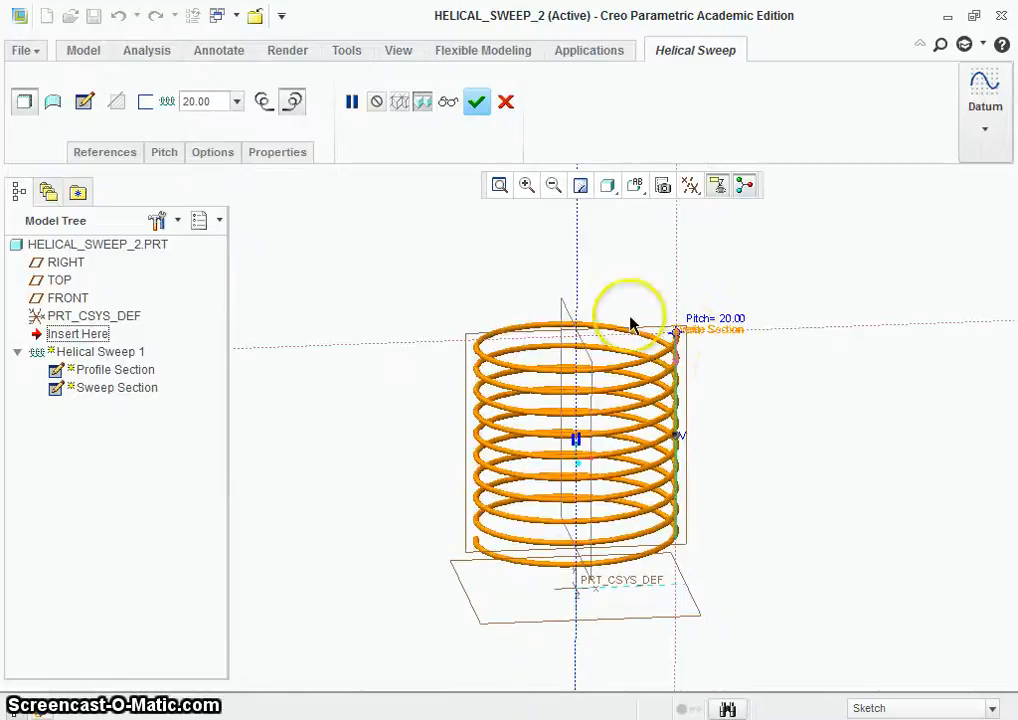
pyautogui.click(105, 152)
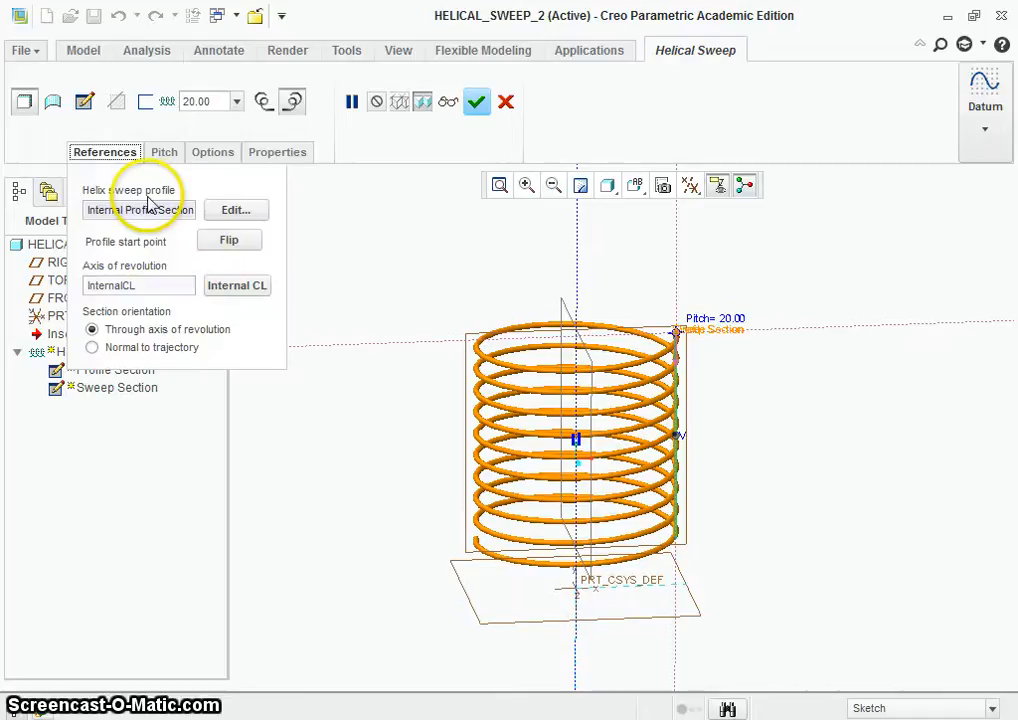
pyautogui.click(222, 212)
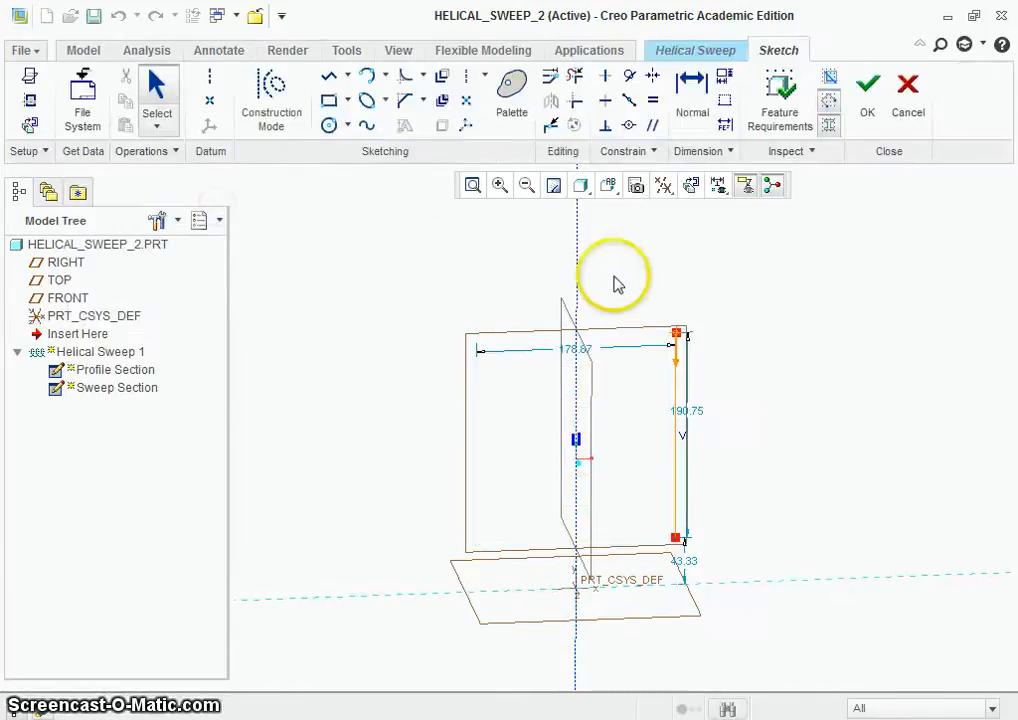
pyautogui.click(693, 188)
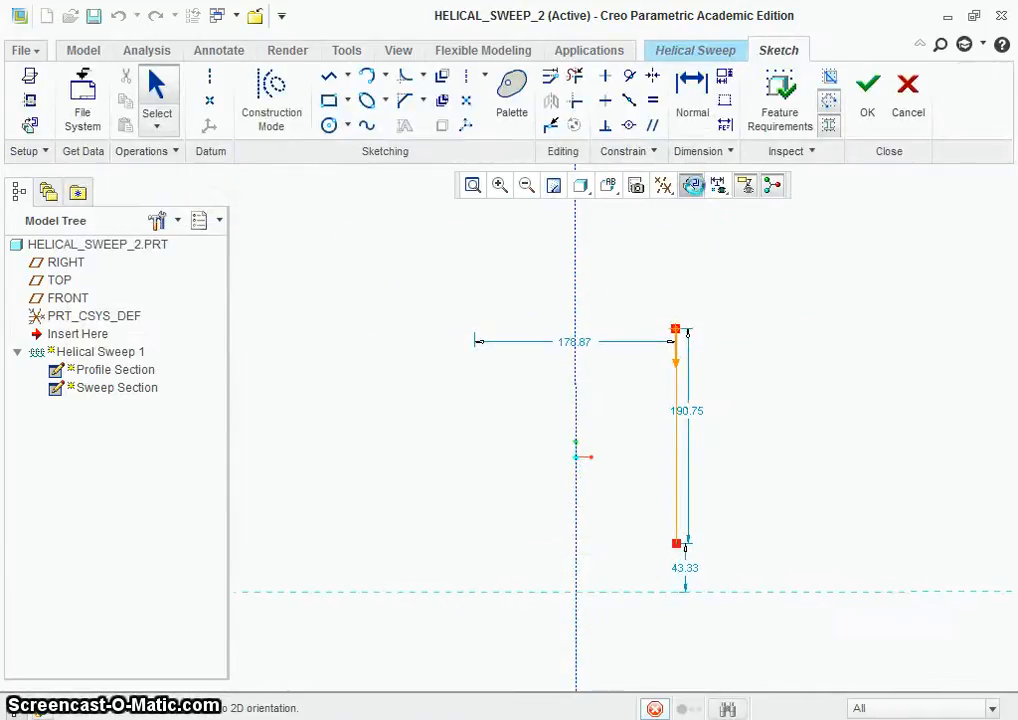
# Step: Sketch an outward-curving arc of about 52.76 radius from the upper end of the vertical profile line
pyautogui.click(367, 75)
pyautogui.click(629, 272)
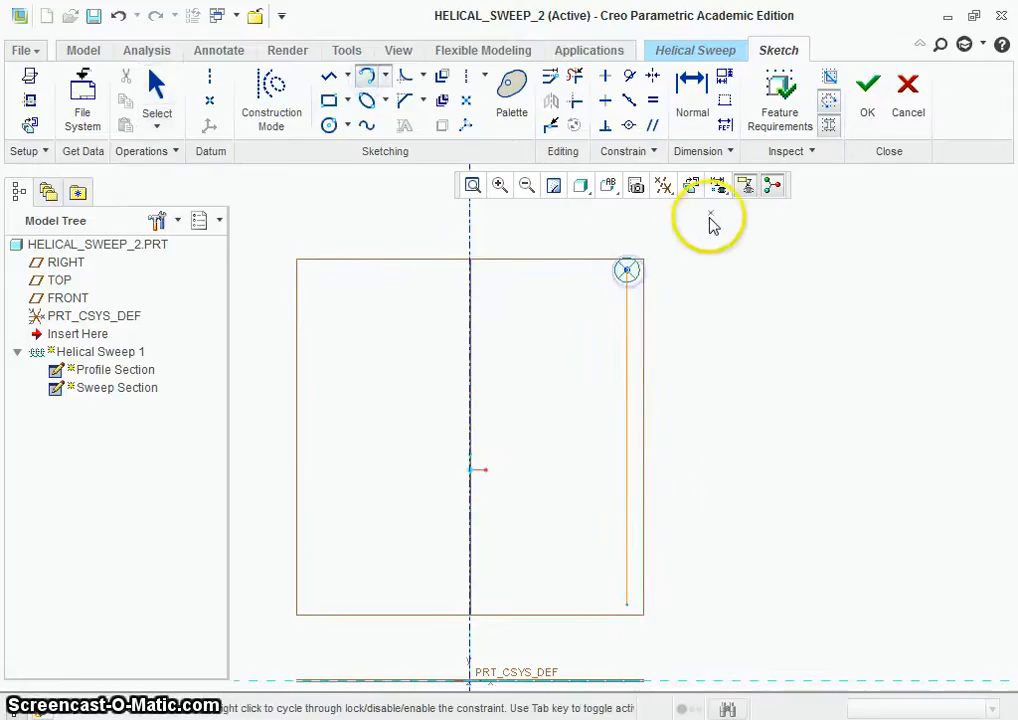
pyautogui.scroll(3, 705, 213)
pyautogui.click(703, 207)
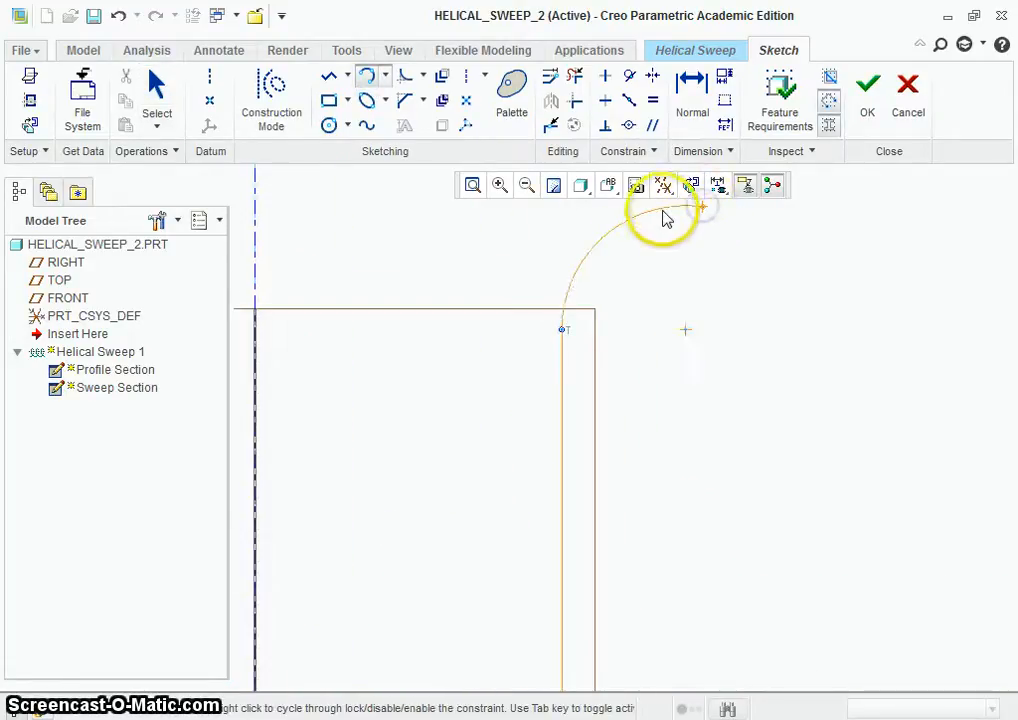
pyautogui.click(702, 243)
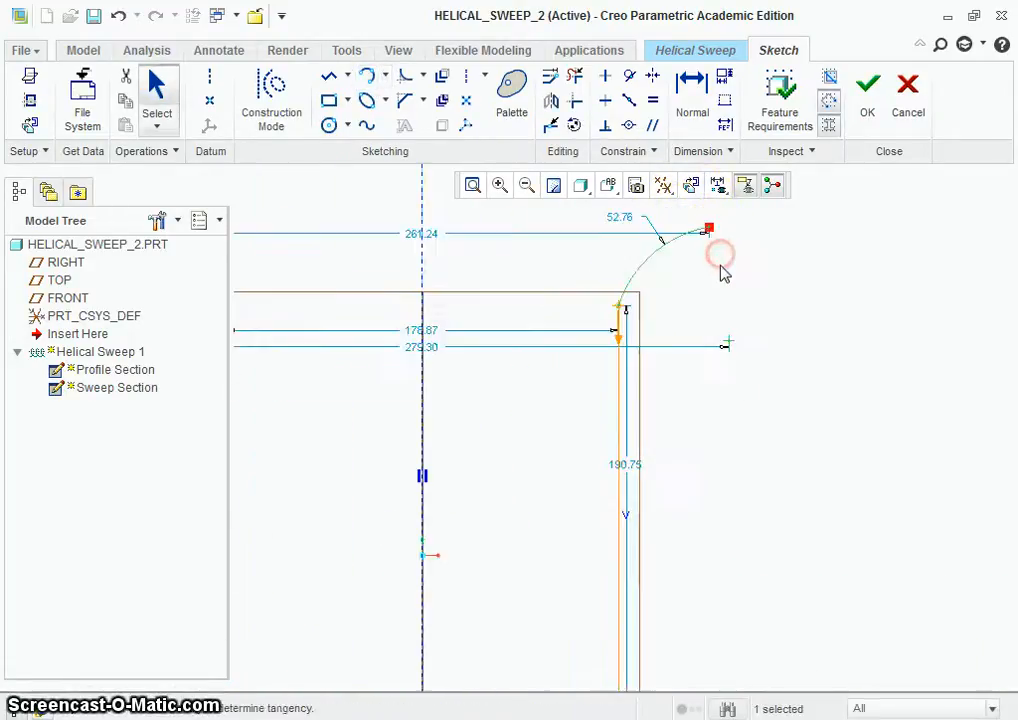
# Step: Constrain the upper arc tangent to the vertical profile line
pyautogui.scroll(2, 697, 244)
pyautogui.moveTo(673, 317); pyautogui.dragTo(599, 208)
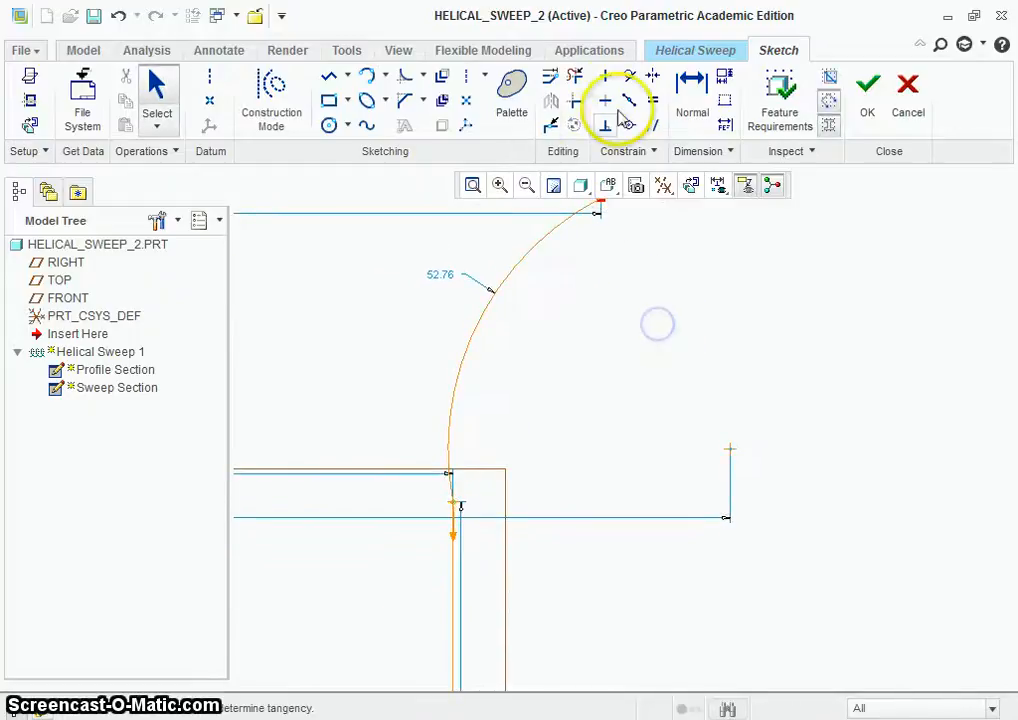
pyautogui.click(629, 77)
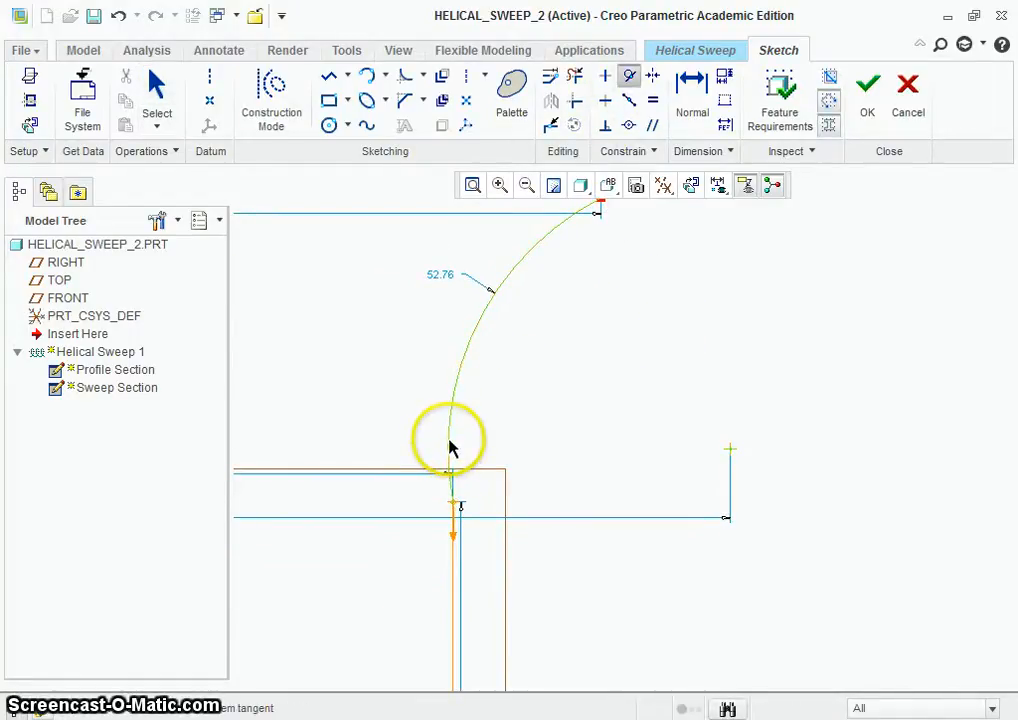
pyautogui.click(453, 580)
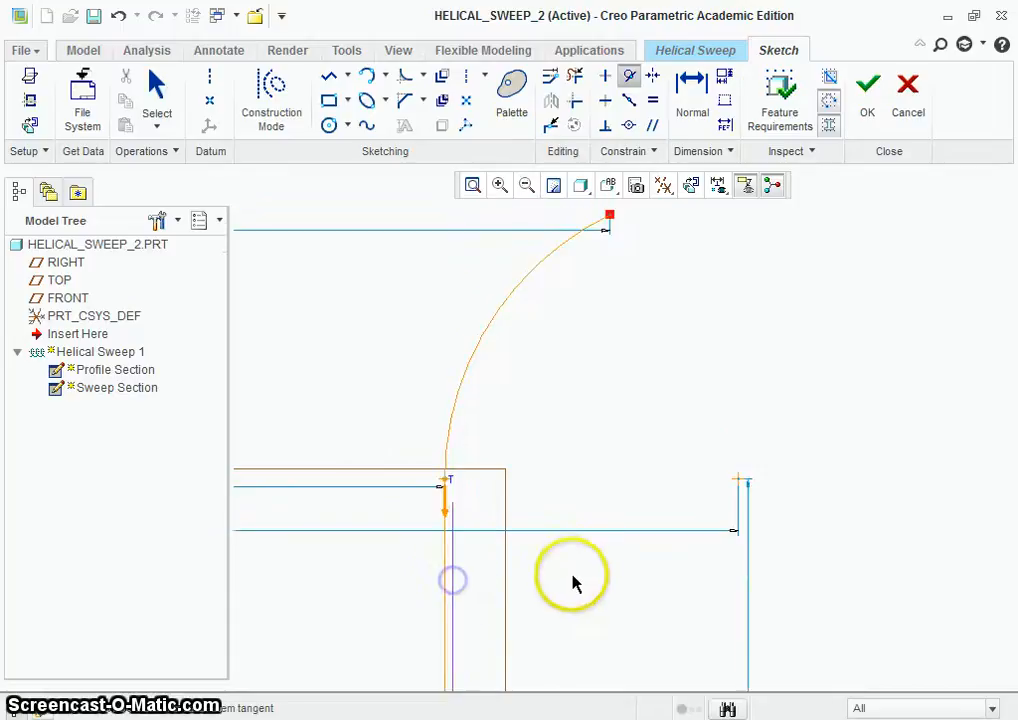
pyautogui.middleClick(573, 575)
# Step: Sketch a short tangent arc curving inward from the lower end of the vertical profile line
pyautogui.scroll(6, 573, 576)
pyautogui.scroll(5, 628, 550)
pyautogui.scroll(-6, 640, 690)
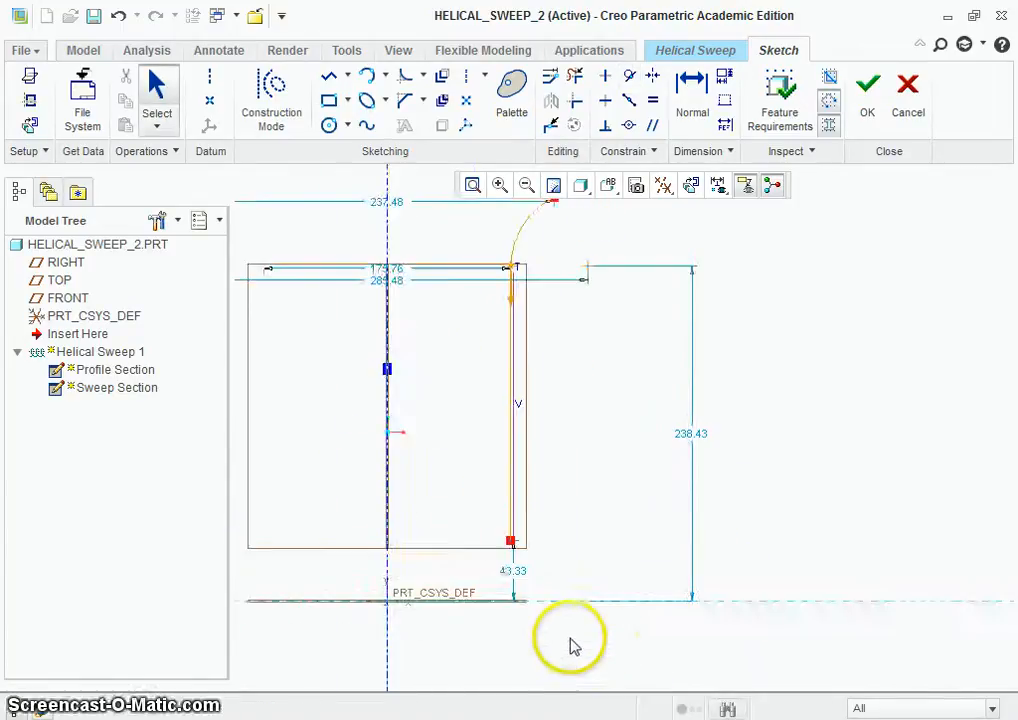
pyautogui.click(366, 76)
pyautogui.click(486, 512)
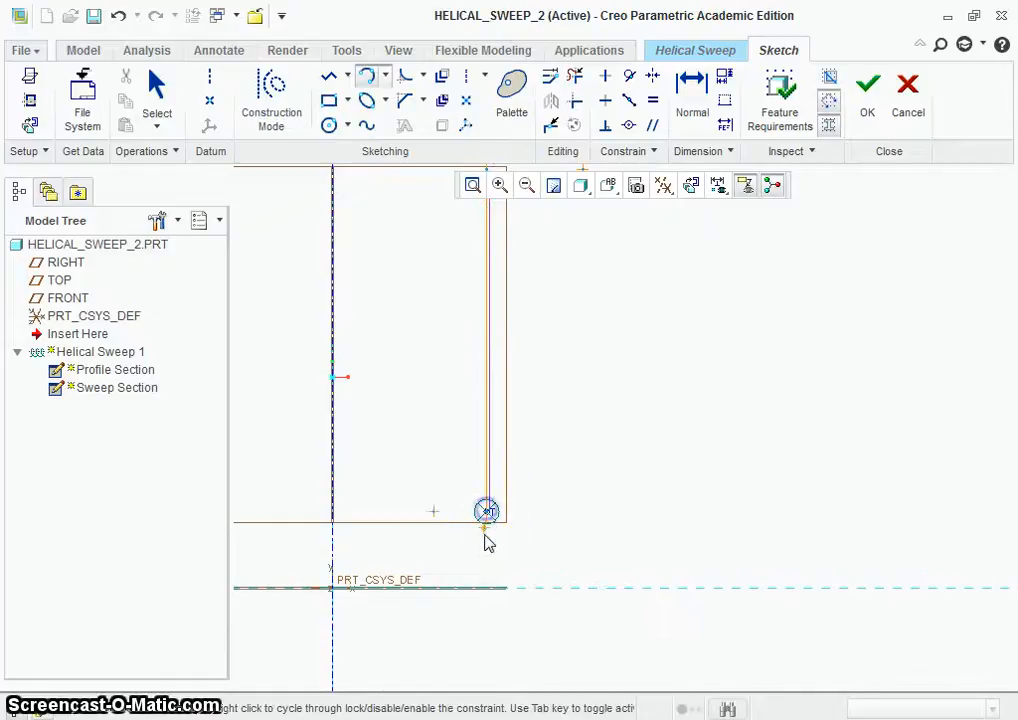
pyautogui.click(475, 562)
pyautogui.middleClick(548, 531)
pyautogui.scroll(3, 550, 530)
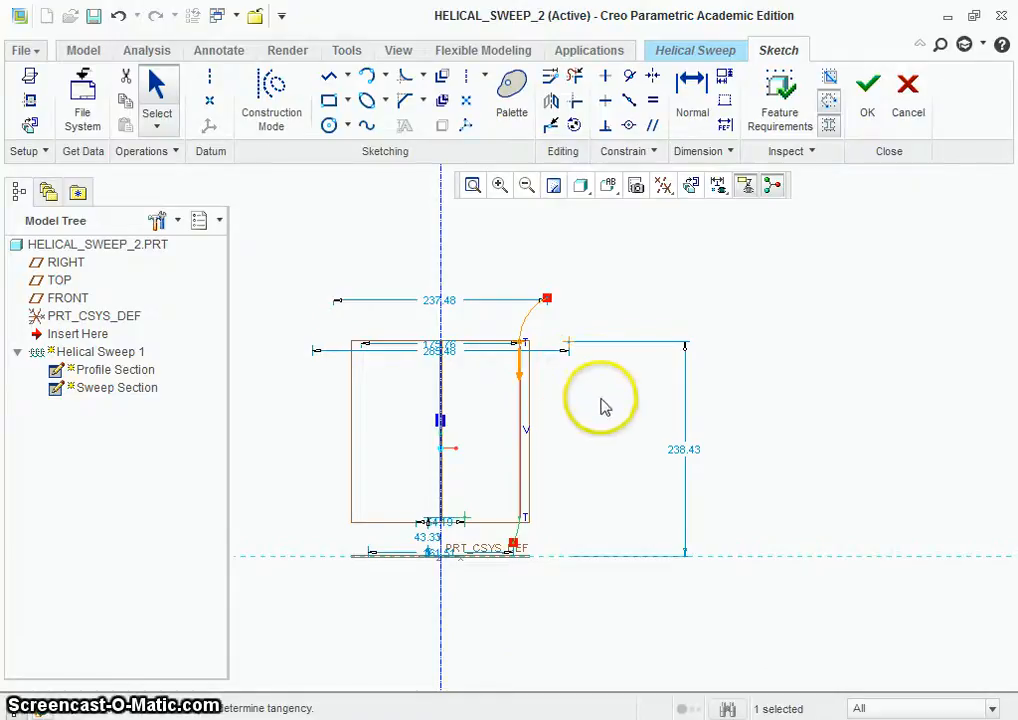
# Step: Make the free end of the upper arc the profile's start point and finish the profile sketch
pyautogui.click(548, 300)
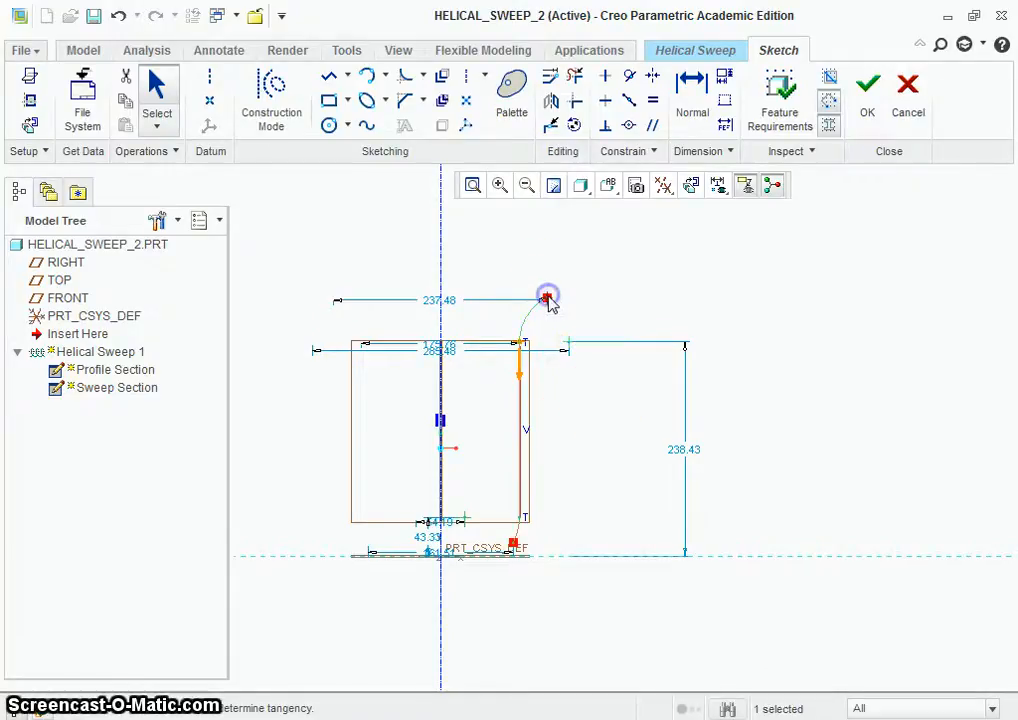
pyautogui.rightClick(548, 300)
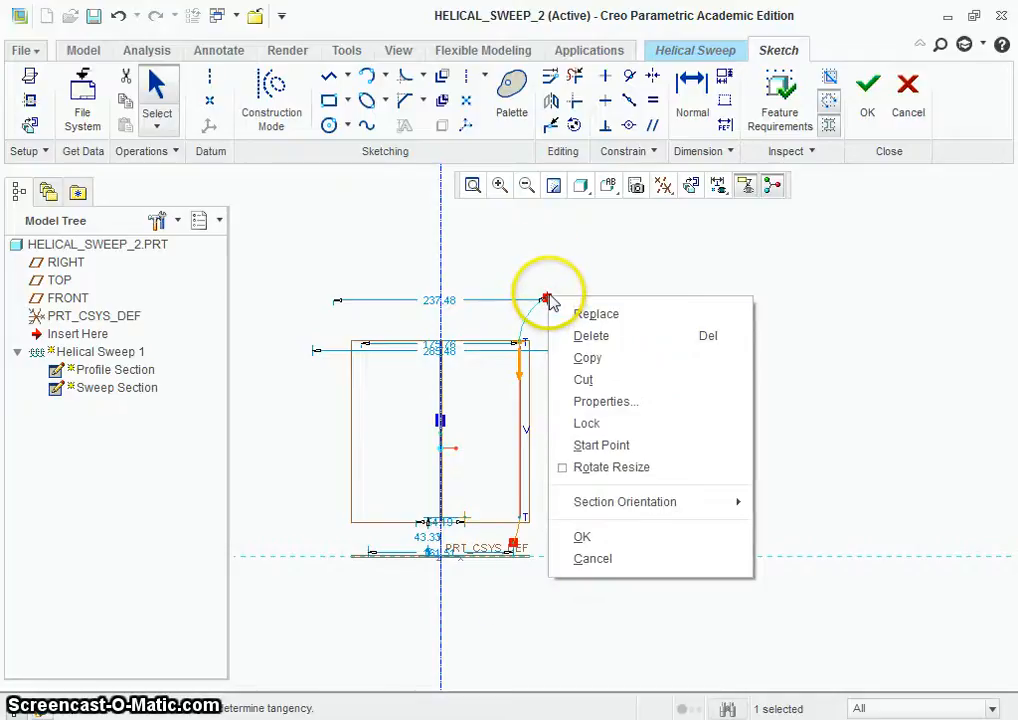
pyautogui.click(601, 445)
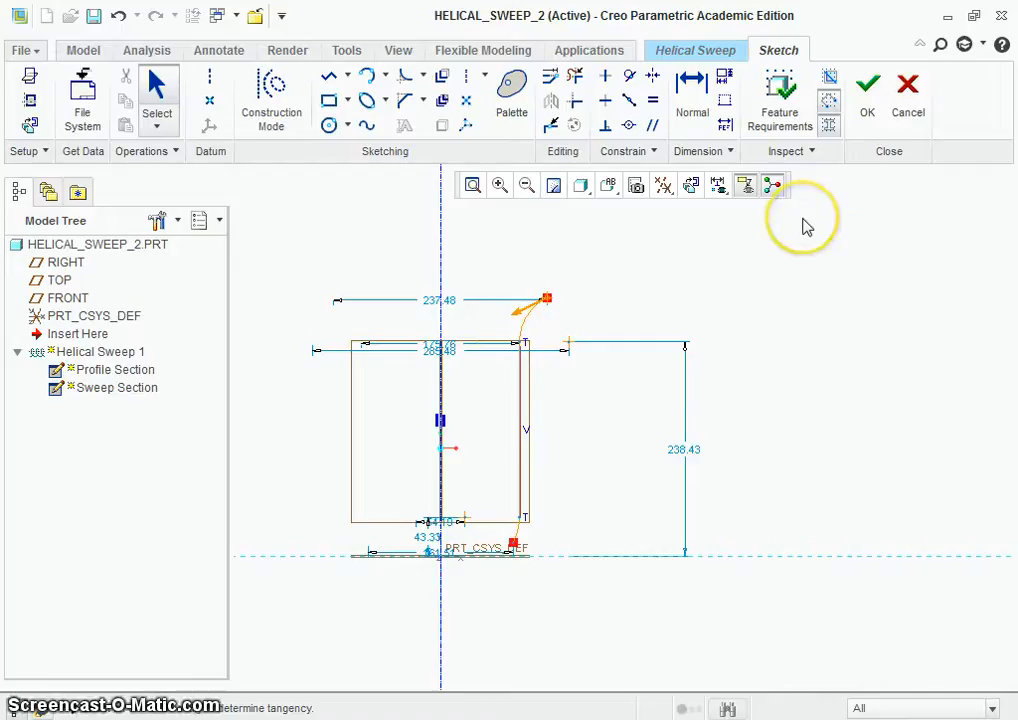
pyautogui.click(867, 116)
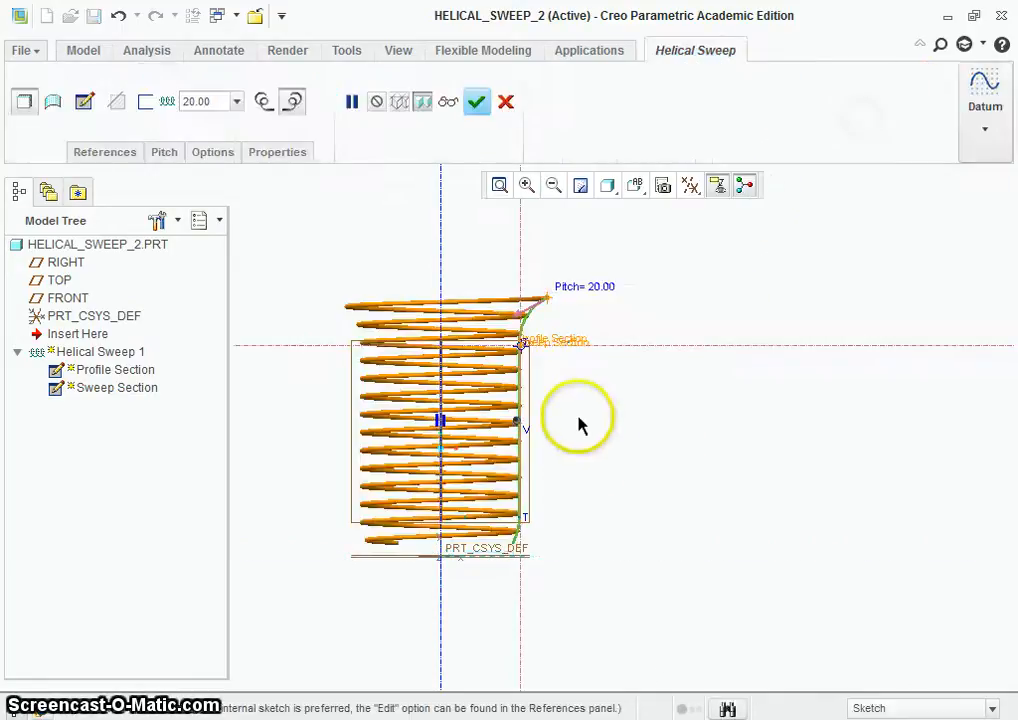
# Step: Examine how the coil preview follows the curved upper and lower ends of the profile
pyautogui.scroll(-1, 553, 348)
pyautogui.moveTo(553, 348)
pyautogui.mouseDown(button='middle')
pyautogui.moveTo(555, 363)
pyautogui.moveTo(541, 333)
pyautogui.mouseUp(button='middle')
pyautogui.scroll(1, 566, 336)
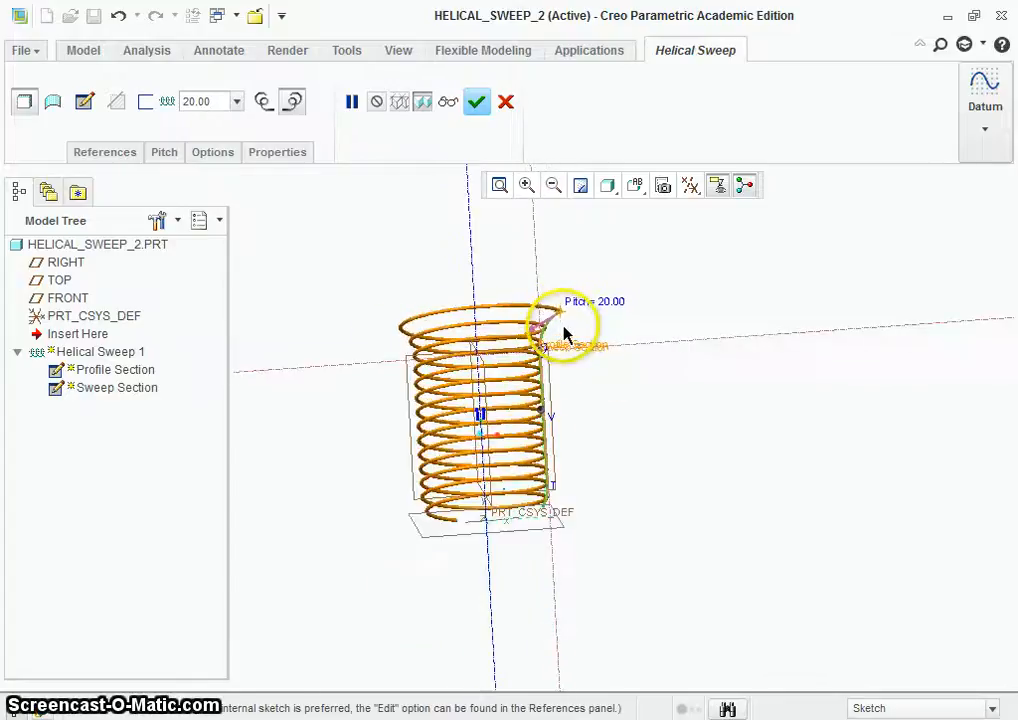
pyautogui.scroll(-4, 541, 325)
pyautogui.scroll(3, 590, 352)
pyautogui.moveTo(607, 357); pyautogui.dragTo(618, 391, button='middle')
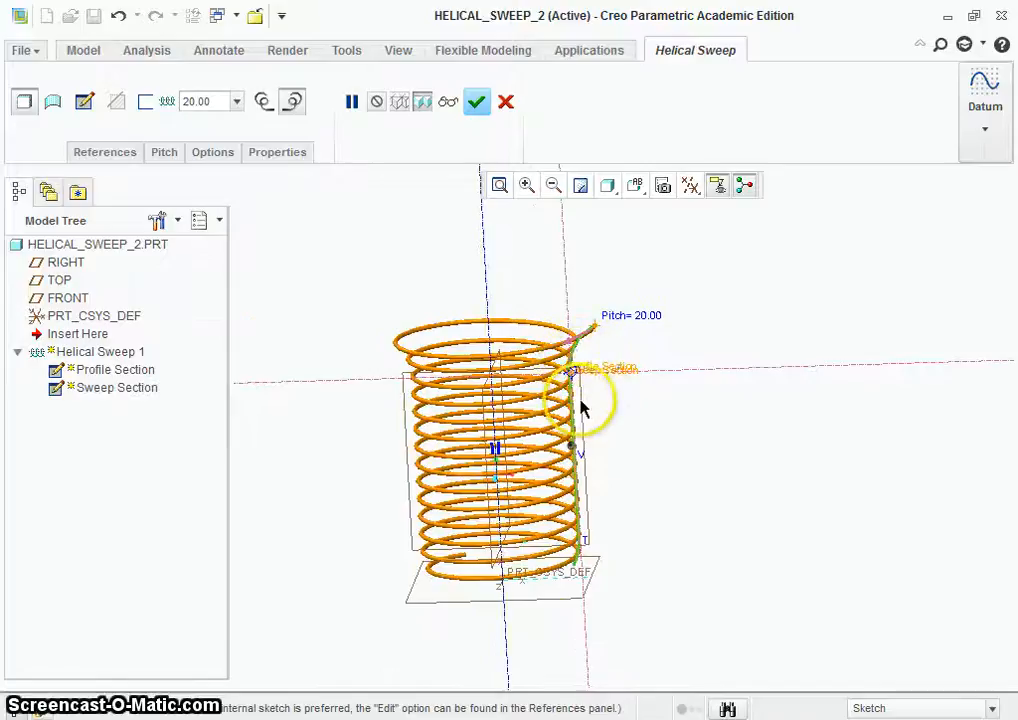
pyautogui.scroll(-3, 609, 439)
pyautogui.scroll(3, 634, 457)
pyautogui.scroll(-5, 607, 591)
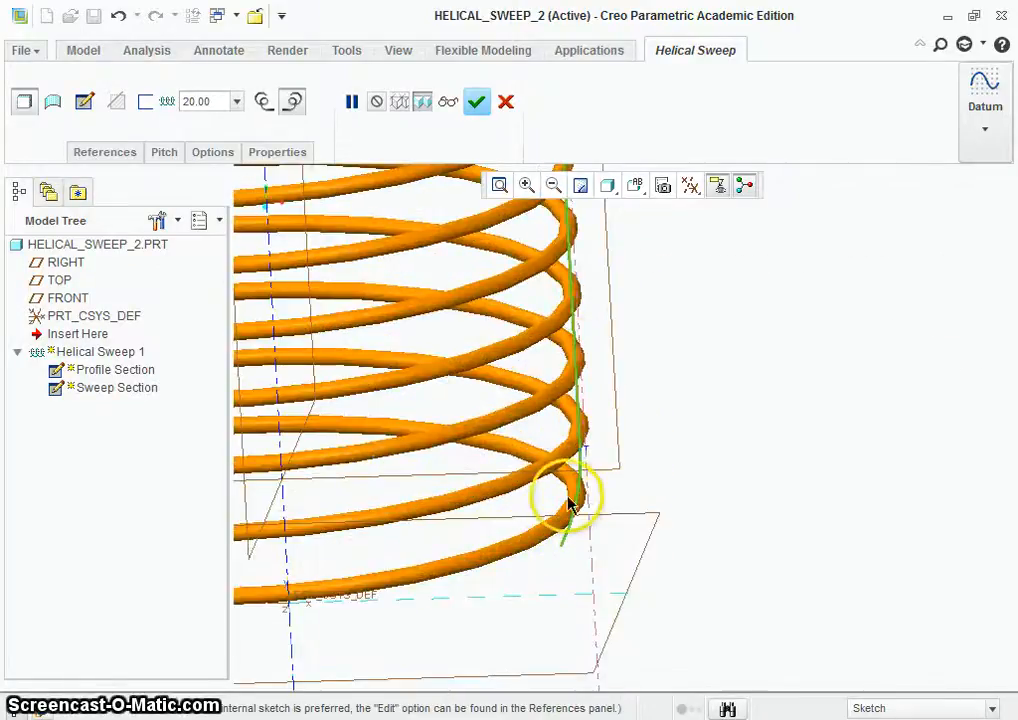
pyautogui.scroll(5, 623, 461)
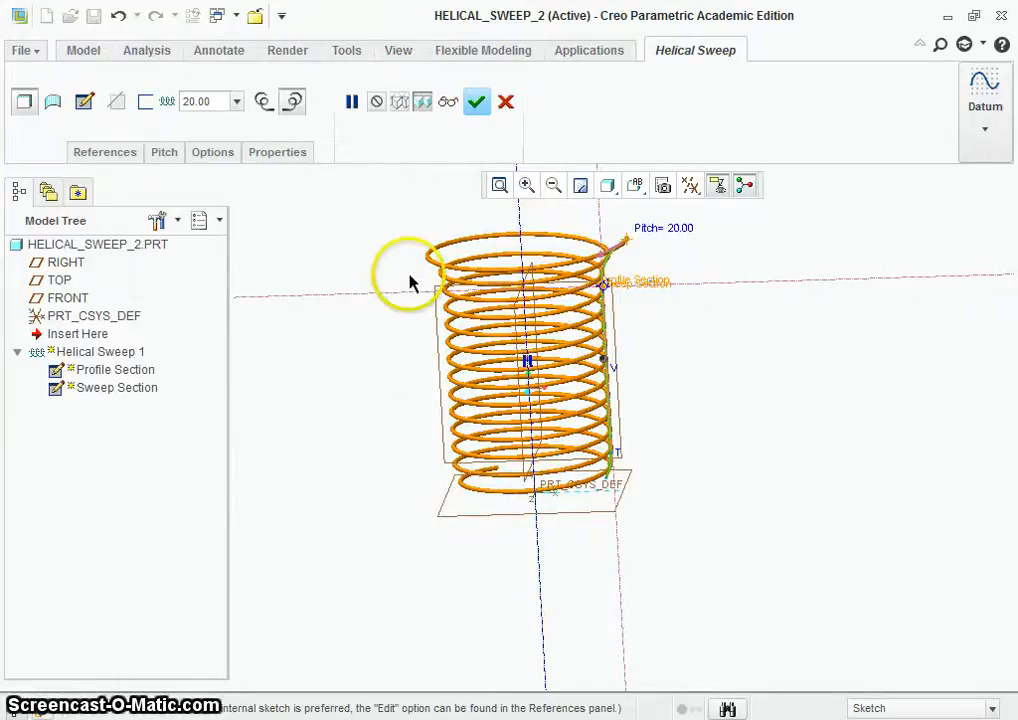
pyautogui.scroll(-4, 416, 232)
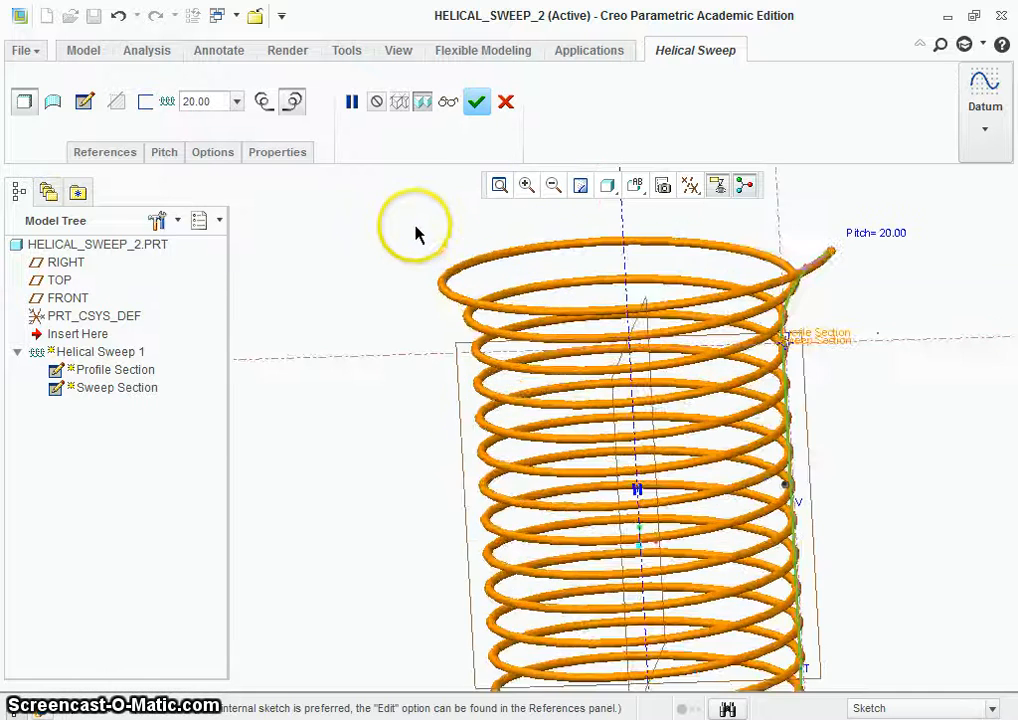
pyautogui.moveTo(415, 228); pyautogui.dragTo(415, 209, button='middle')
pyautogui.scroll(4, 415, 209)
pyautogui.scroll(-3, 420, 220)
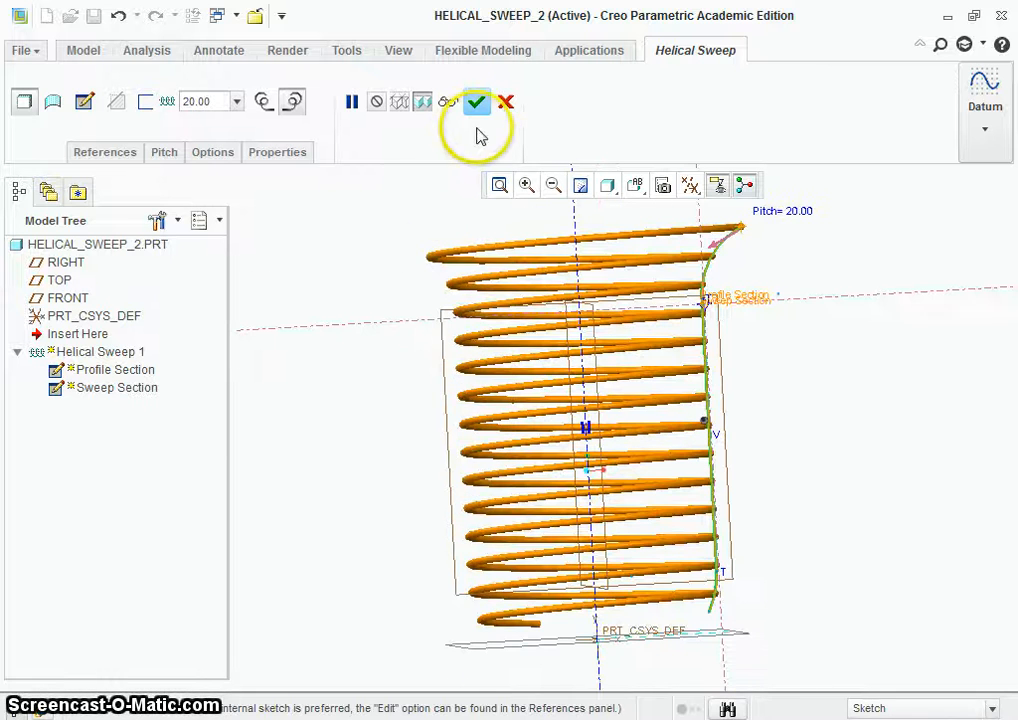
# Step: Accept the redefined helical sweep and inspect the finished spring from another angle
pyautogui.click(476, 101)
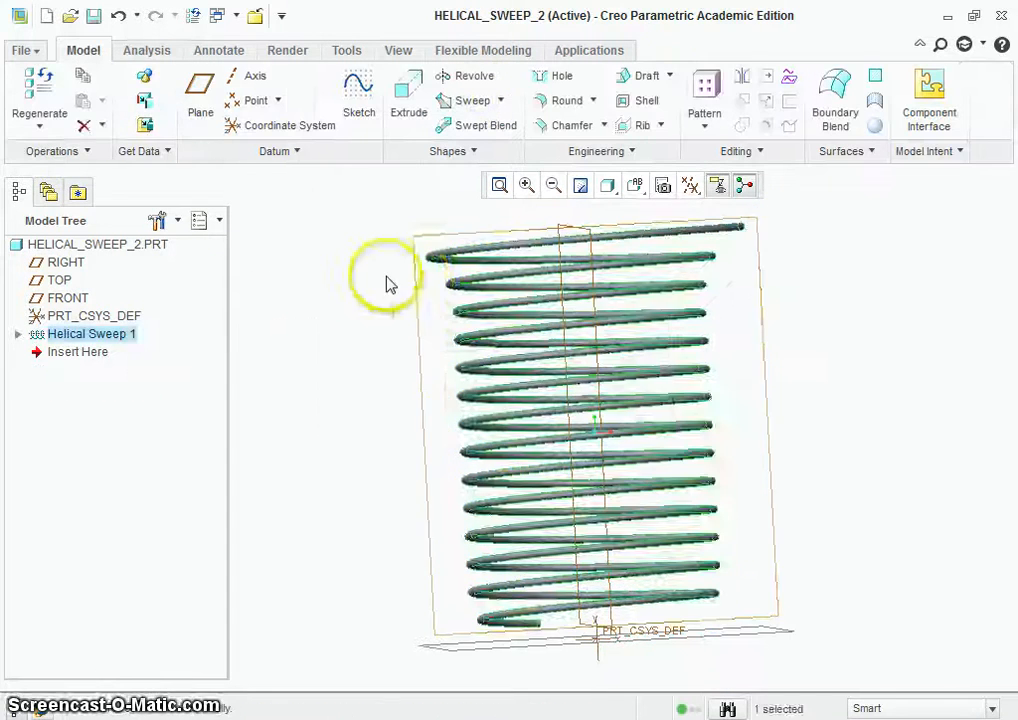
pyautogui.moveTo(375, 257); pyautogui.dragTo(440, 262, button='middle')
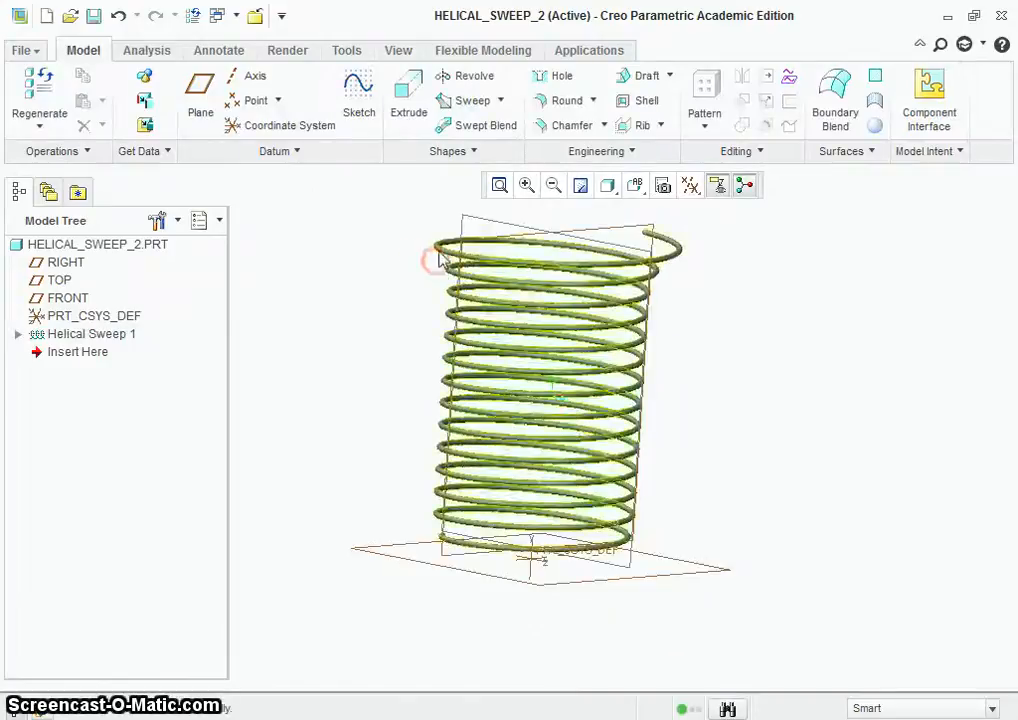
# Step: Apply the glossy black appearance from My Appearances to the whole HELICAL_SWEEP_2 part
pyautogui.click(290, 50)
pyautogui.click(106, 126)
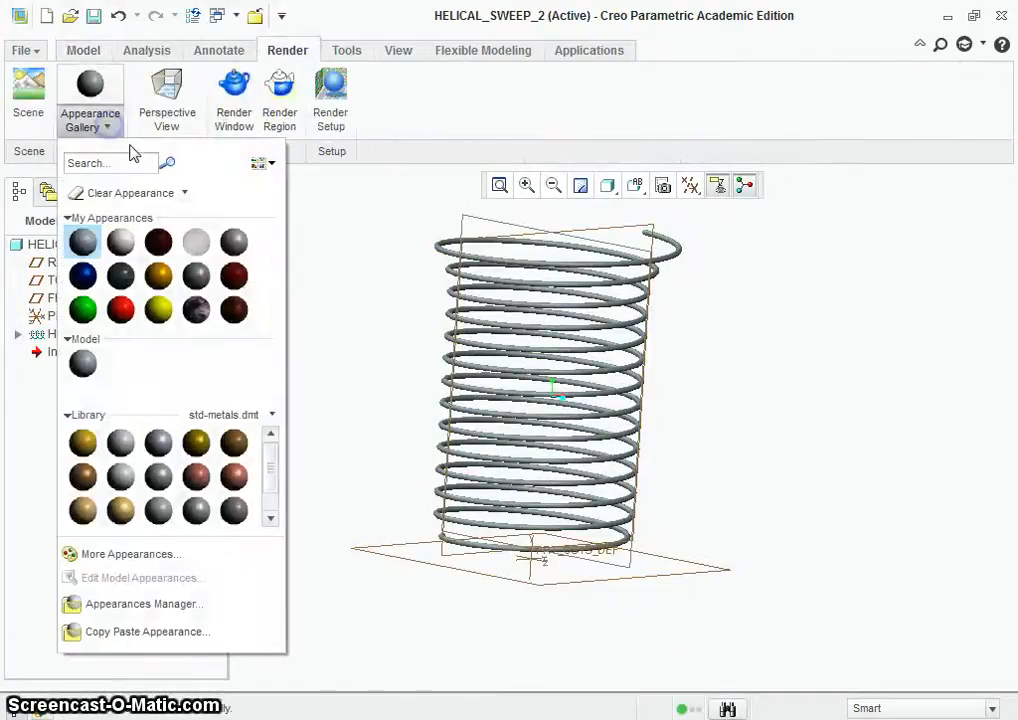
pyautogui.click(196, 310)
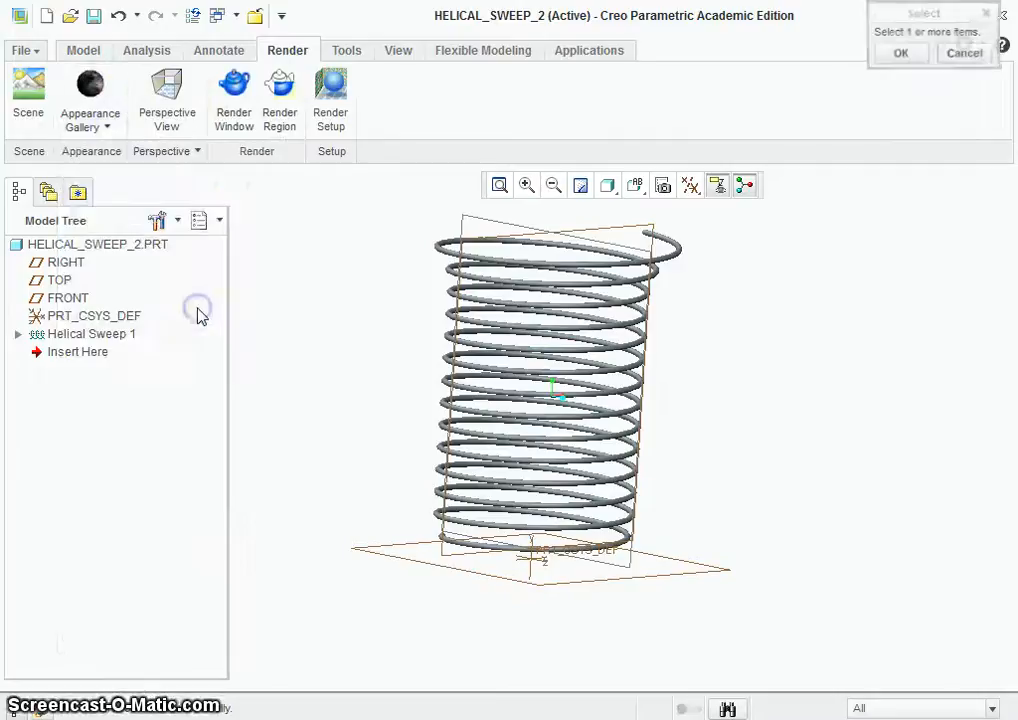
pyautogui.click(119, 247)
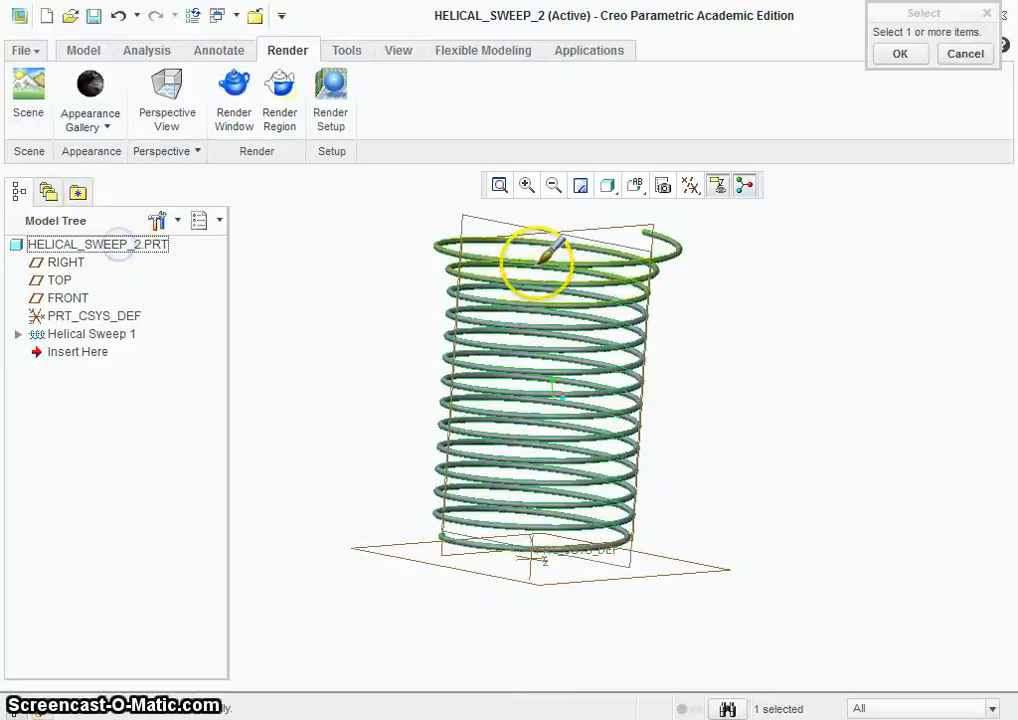
pyautogui.click(899, 53)
# Step: Inspect the recoloured spring up close and from another angle, and save HELICAL_SWEEP_2.PRT in the tutorials folder
pyautogui.scroll(-5, 493, 243)
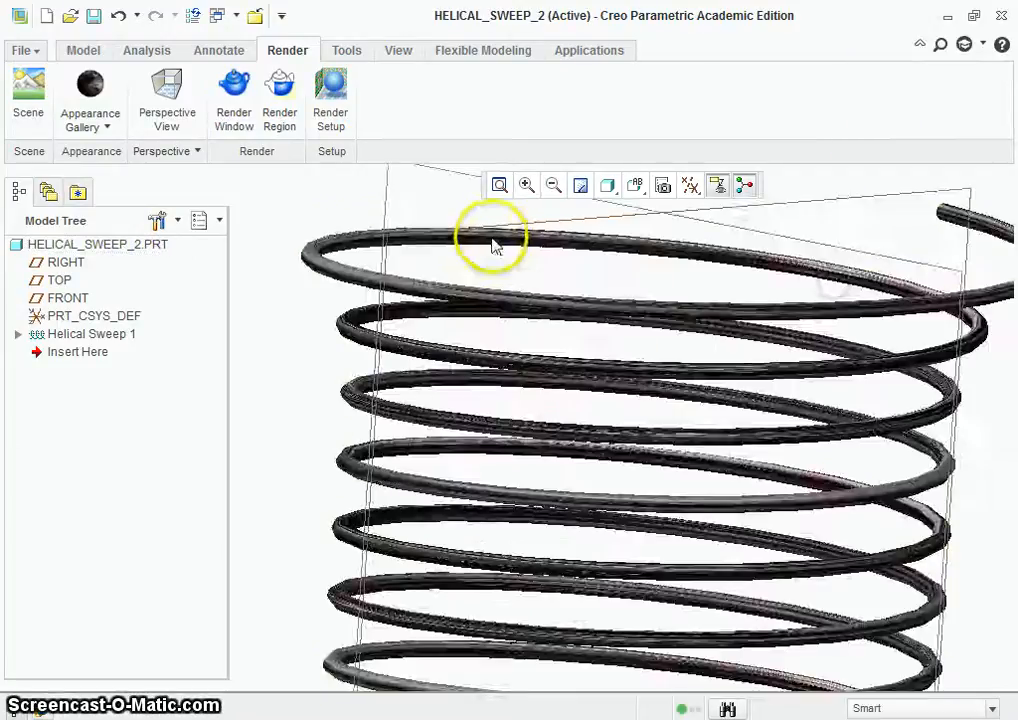
pyautogui.scroll(6, 493, 243)
pyautogui.scroll(-2, 642, 250)
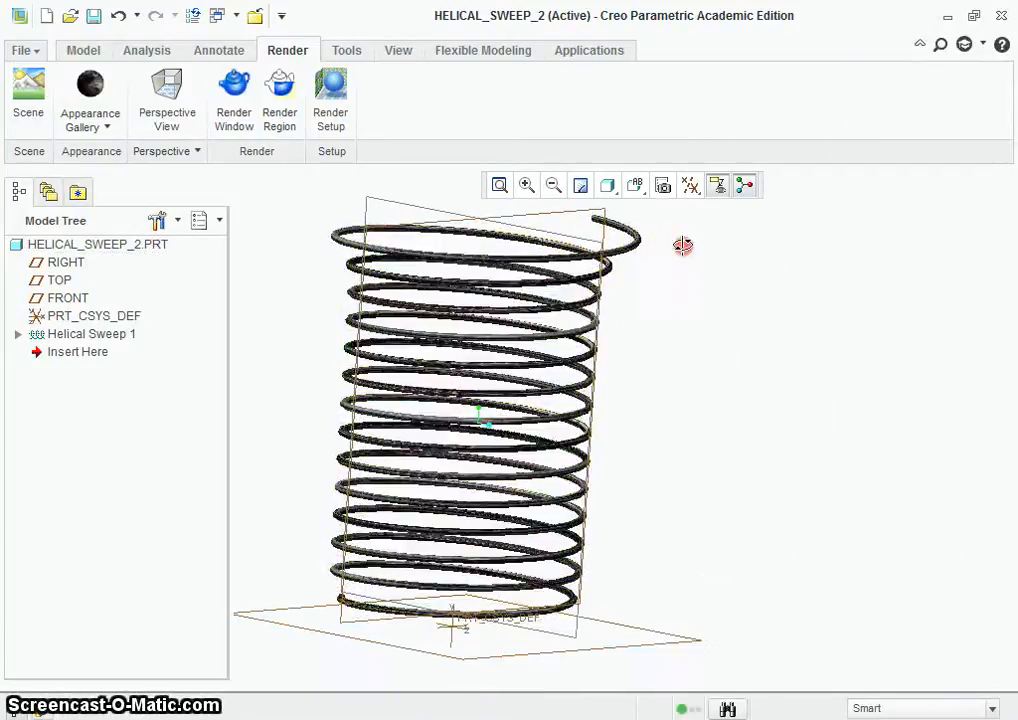
pyautogui.moveTo(682, 245); pyautogui.dragTo(640, 232, button='middle')
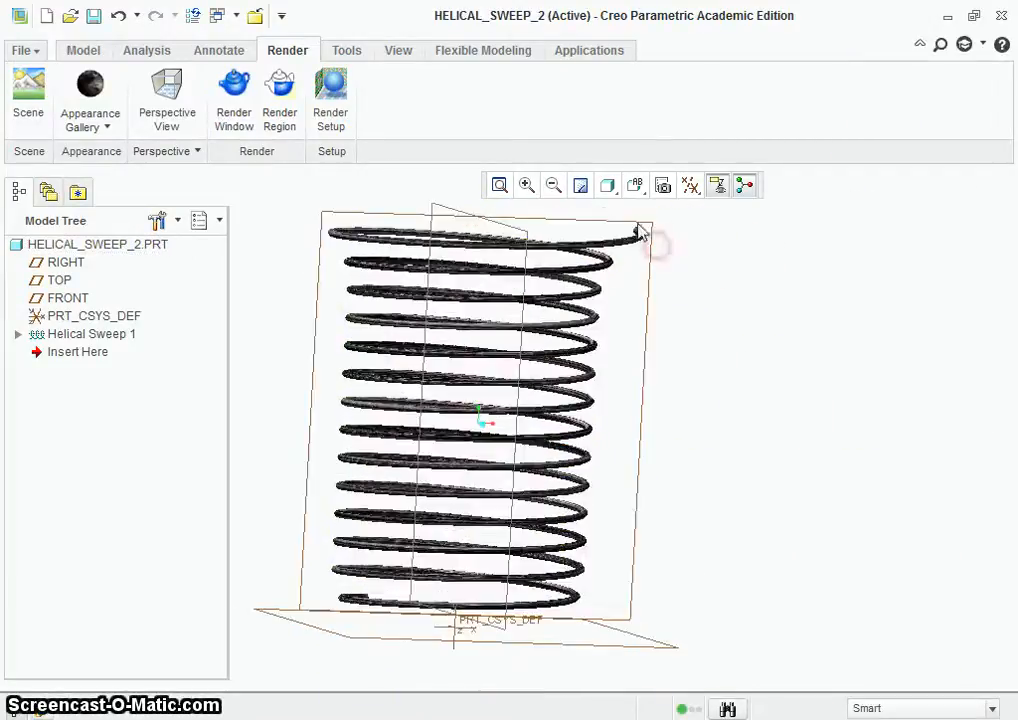
pyautogui.click(94, 17)
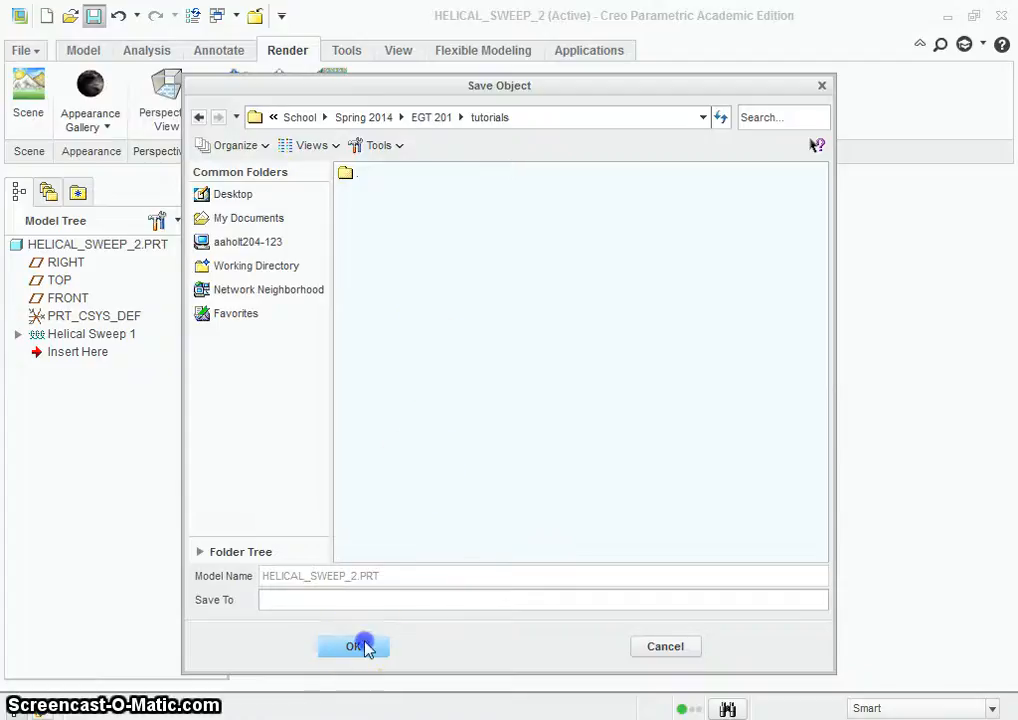
pyautogui.click(360, 646)
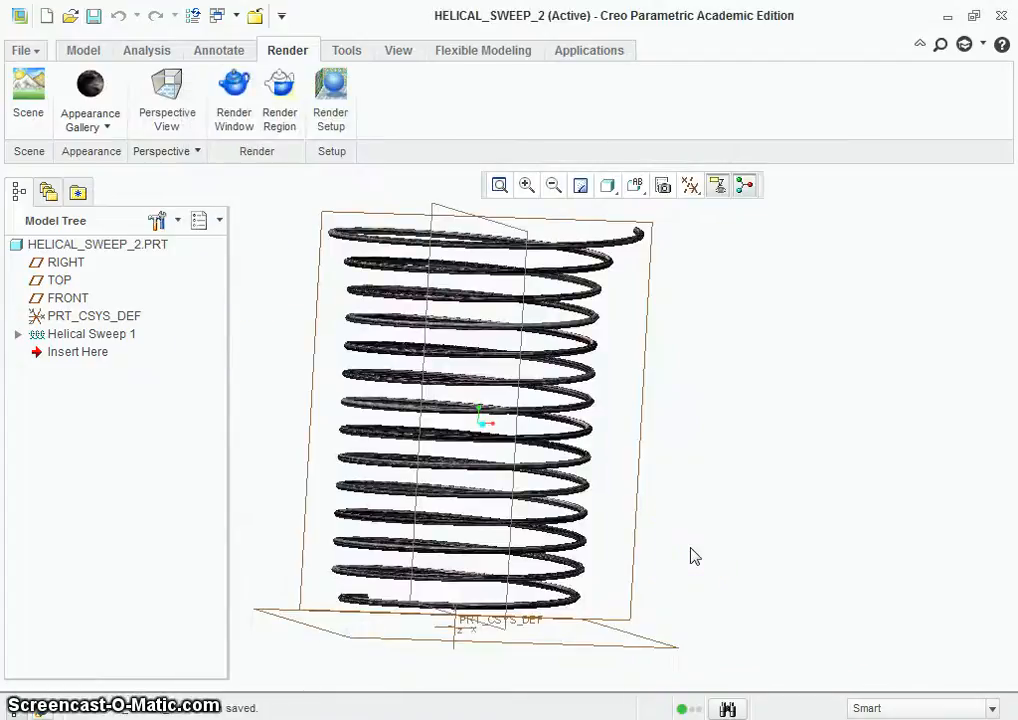